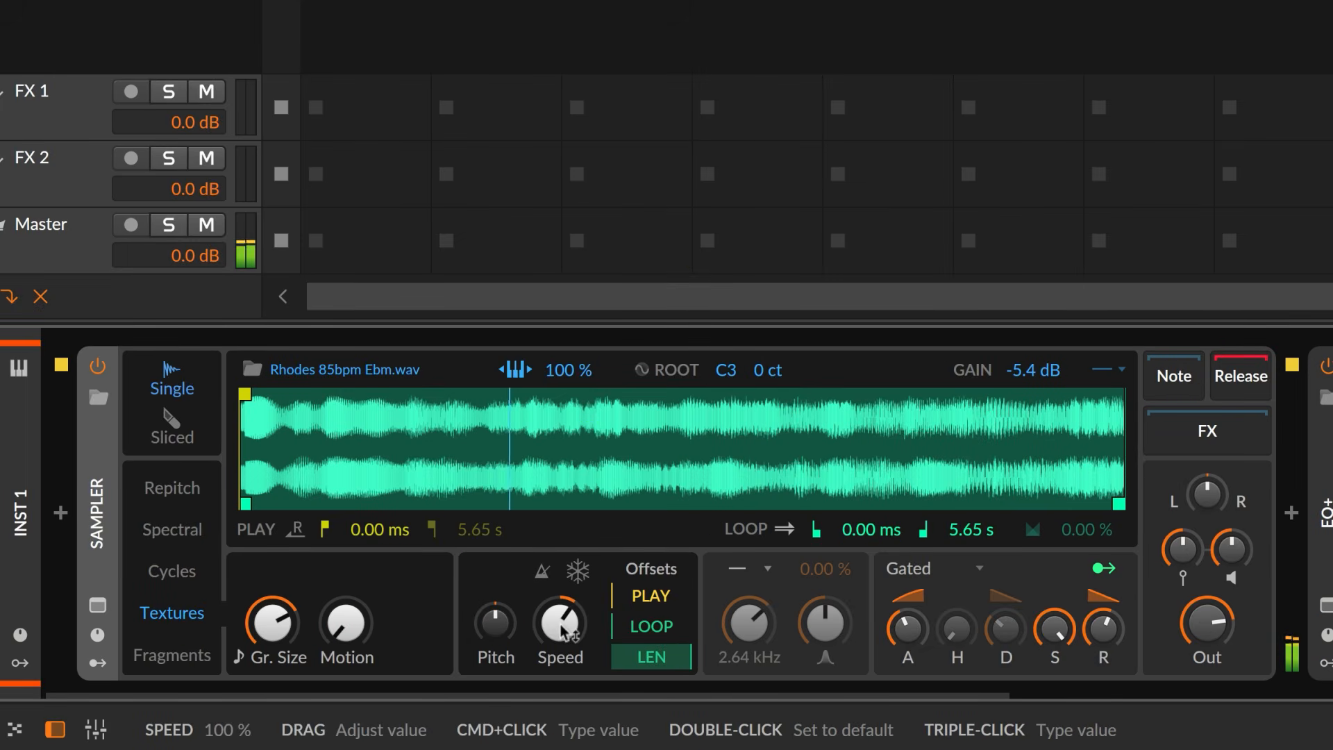
# Slow the sample's playback speed to about 10 %.
pyautogui.moveTo(561, 628); pyautogui.dragTo(561, 656)
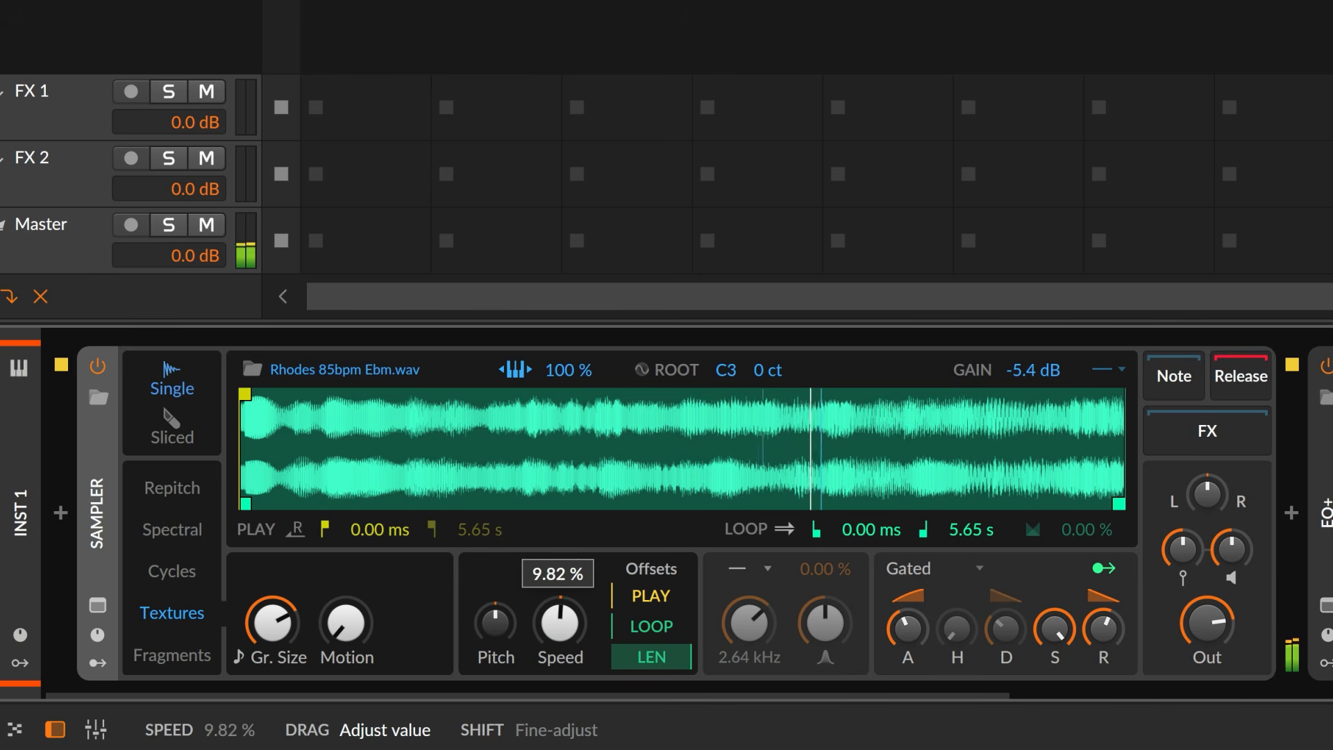
pyautogui.moveTo(559, 656)
pyautogui.mouseDown()
pyautogui.moveTo(560, 722)
pyautogui.moveTo(560, 653)
pyautogui.mouseUp()
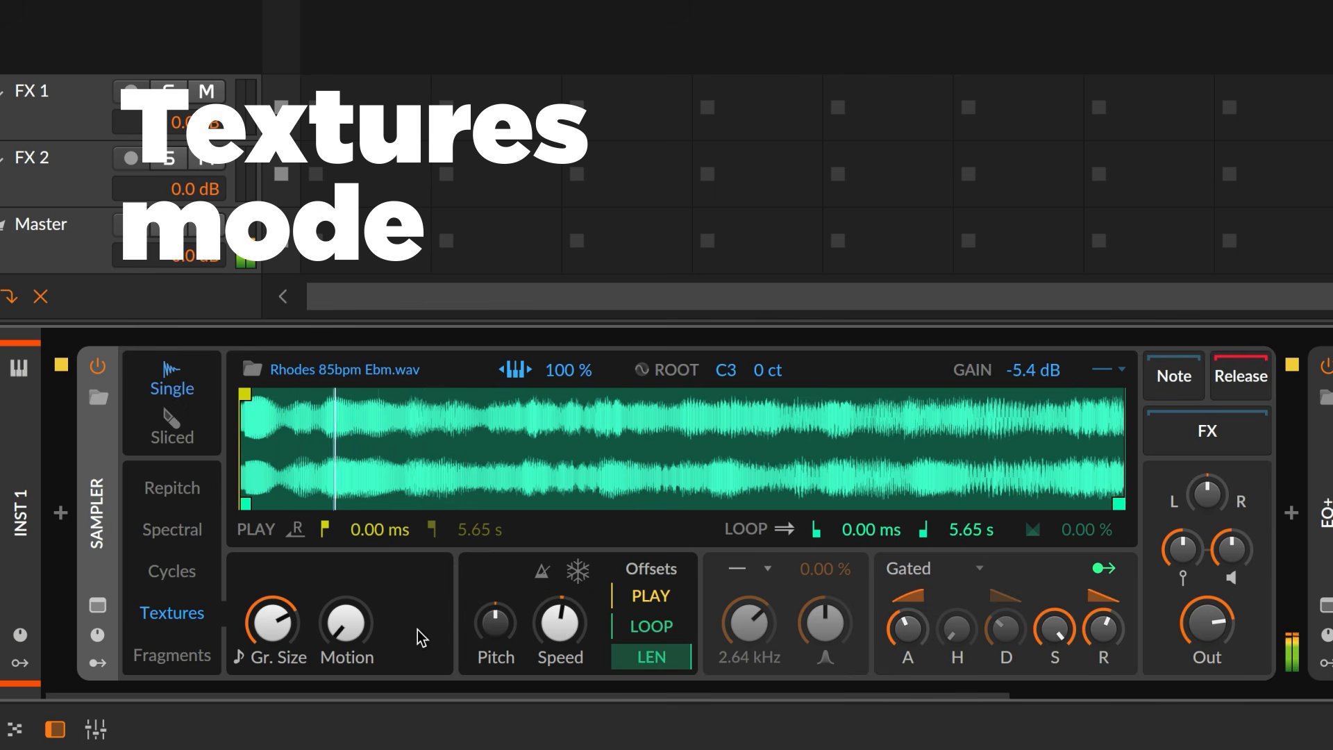
# Try a grain size of about 21 ms with strong playhead motion, and return both to their initial settings.
pyautogui.moveTo(272, 622); pyautogui.dragTo(273, 661)
pyautogui.moveTo(345, 623); pyautogui.dragTo(346, 569)
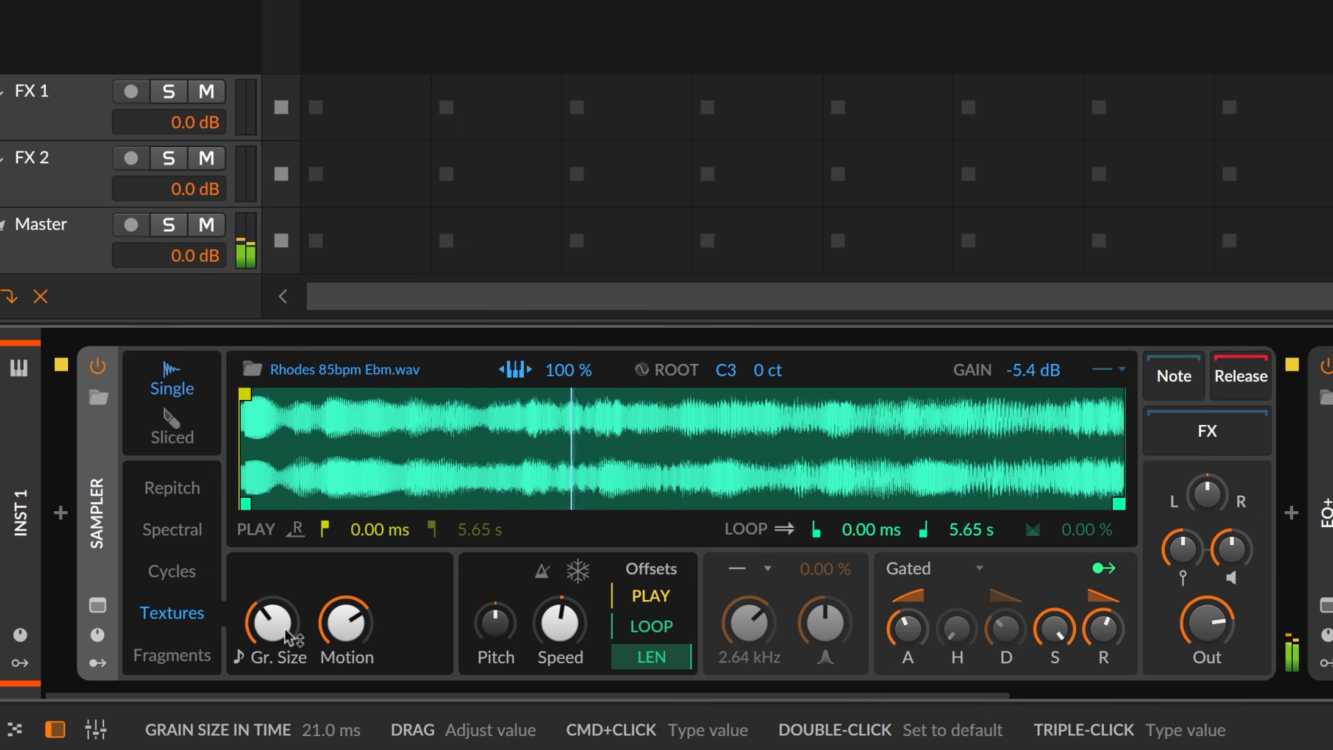
pyautogui.moveTo(273, 623); pyautogui.dragTo(272, 590)
pyautogui.moveTo(346, 622)
pyautogui.mouseDown()
pyautogui.moveTo(345, 652)
pyautogui.moveTo(354, 637)
pyautogui.mouseUp()
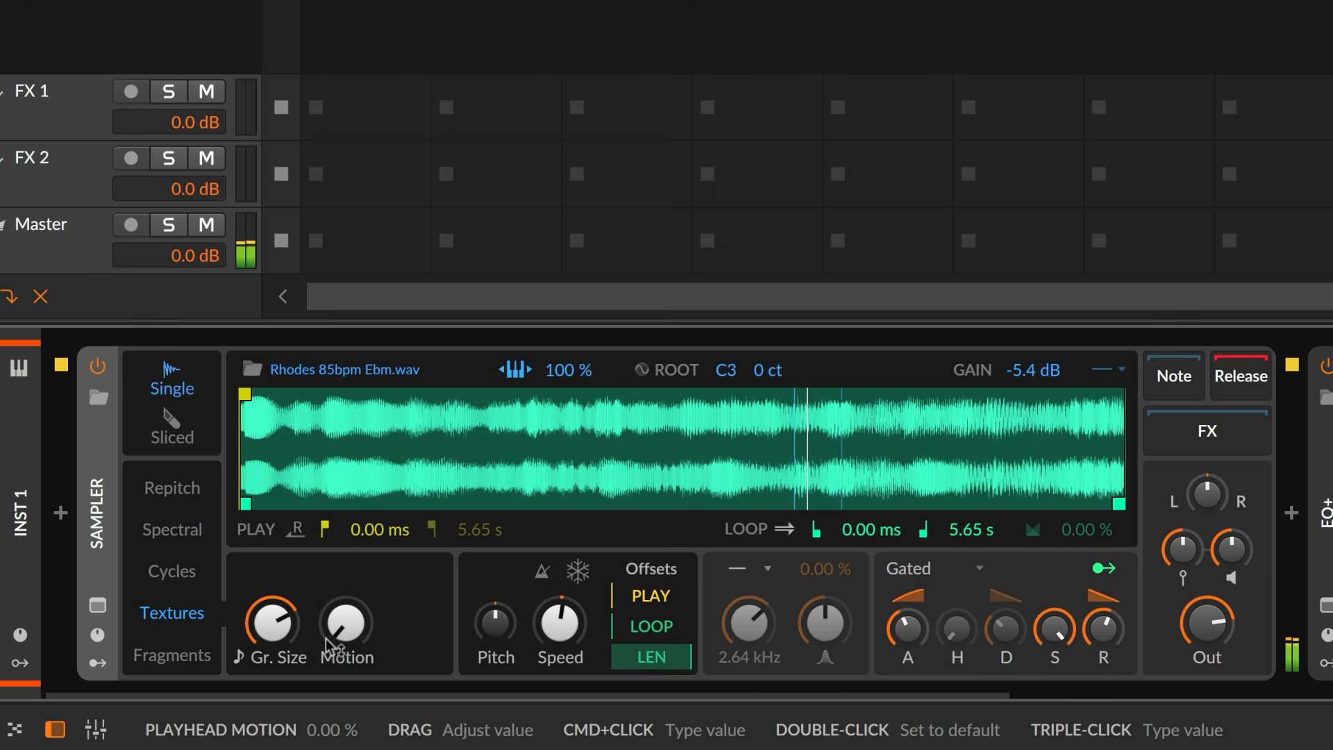
# Try syncing the grain size to note lengths, and switch the sync off again.
pyautogui.click(261, 653)
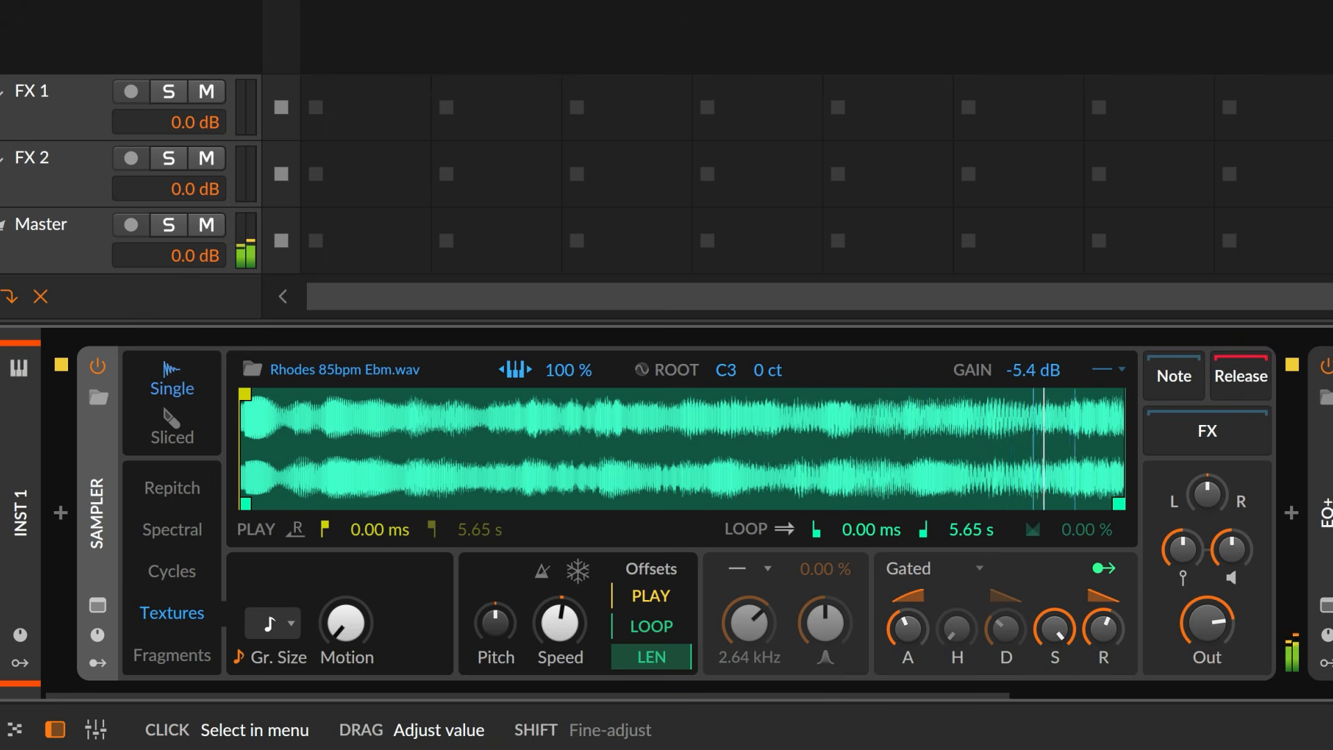
pyautogui.click(237, 656)
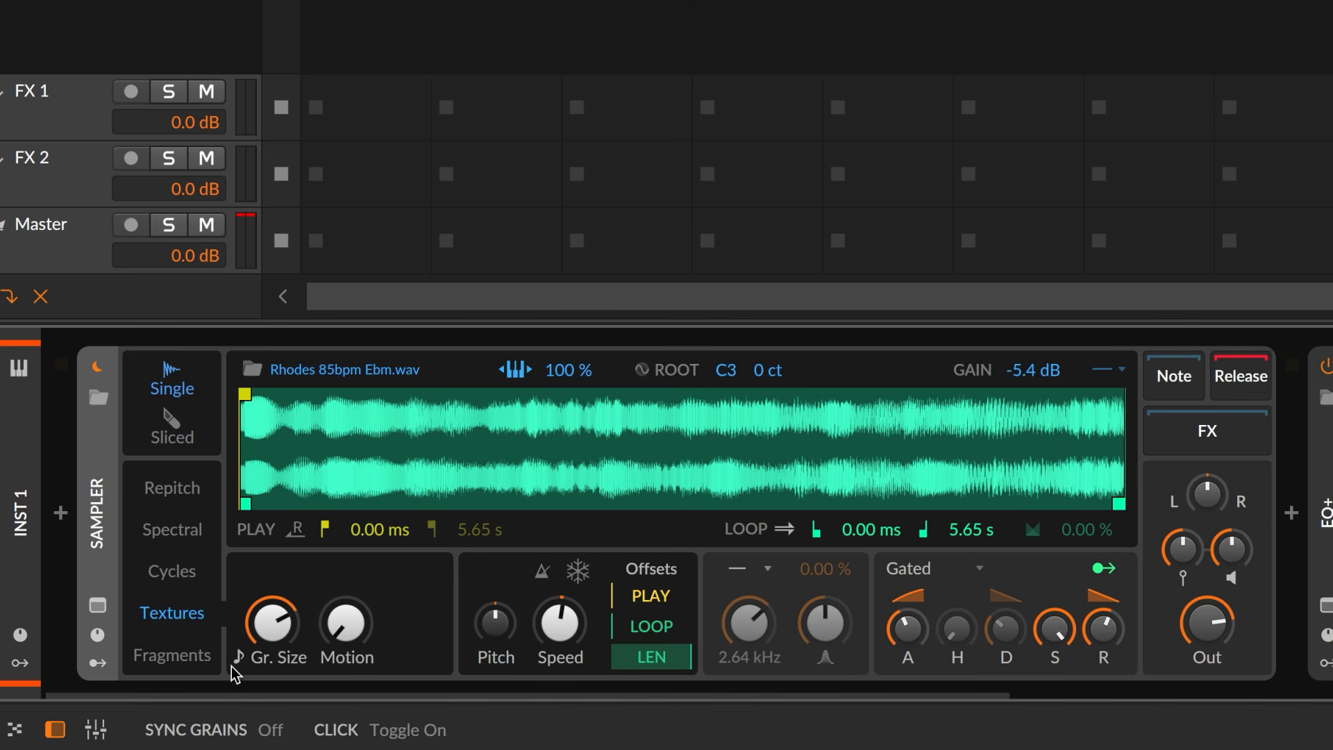
# Freeze the playhead and set the play position offset to 45.5 %.
pyautogui.click(583, 584)
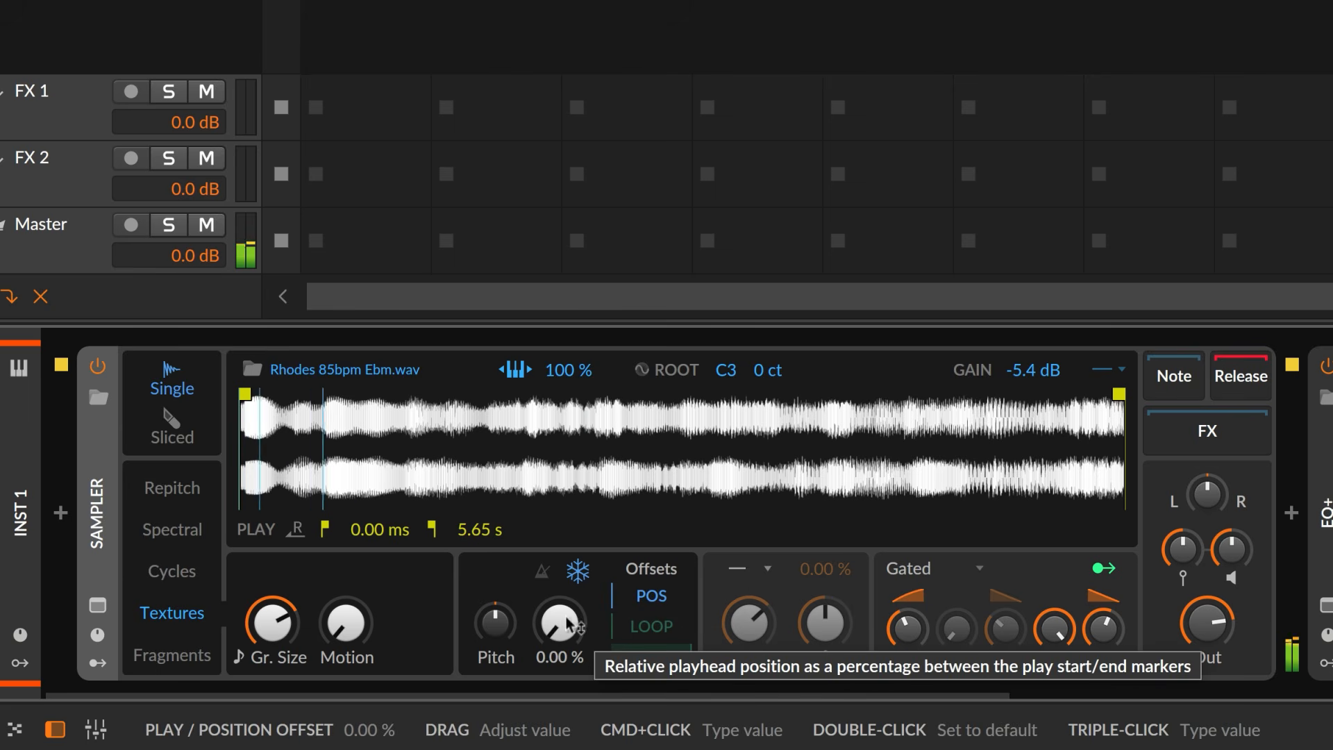
pyautogui.moveTo(562, 629); pyautogui.dragTo(562, 597)
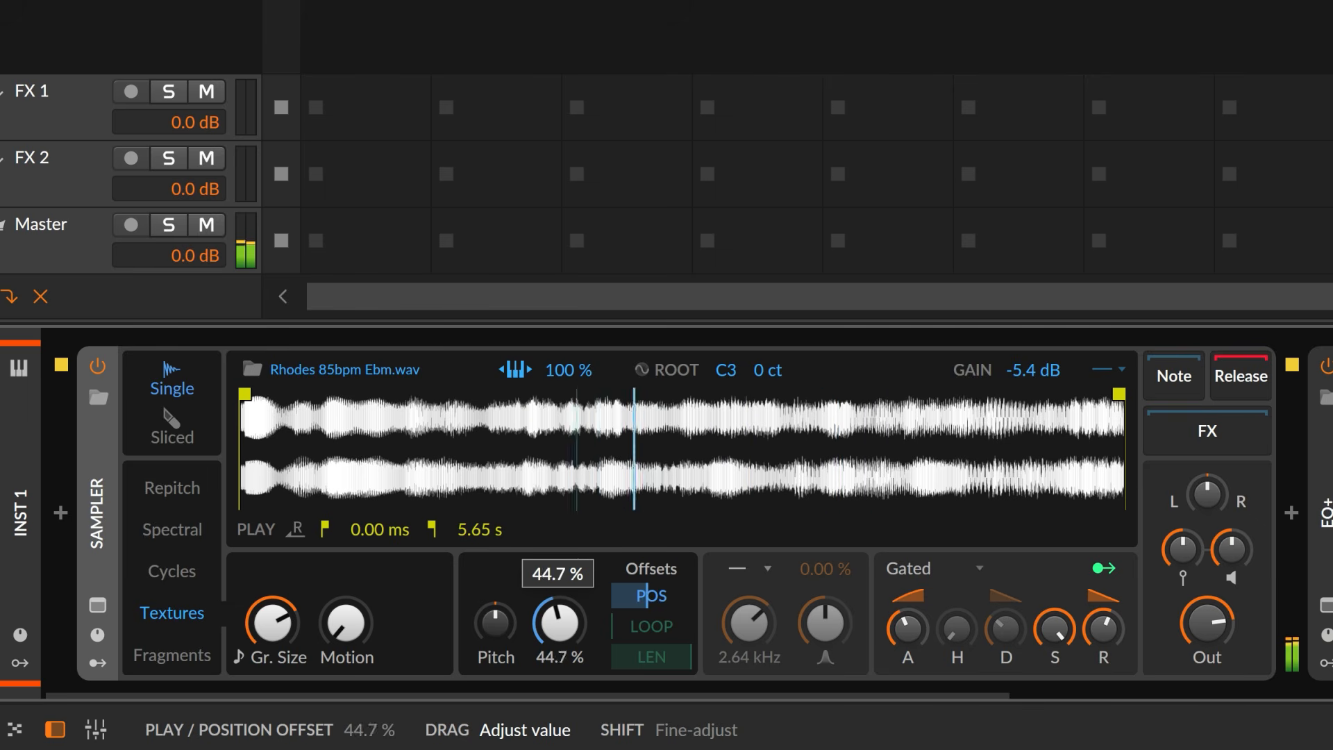
pyautogui.moveTo(561, 629); pyautogui.dragTo(561, 626)
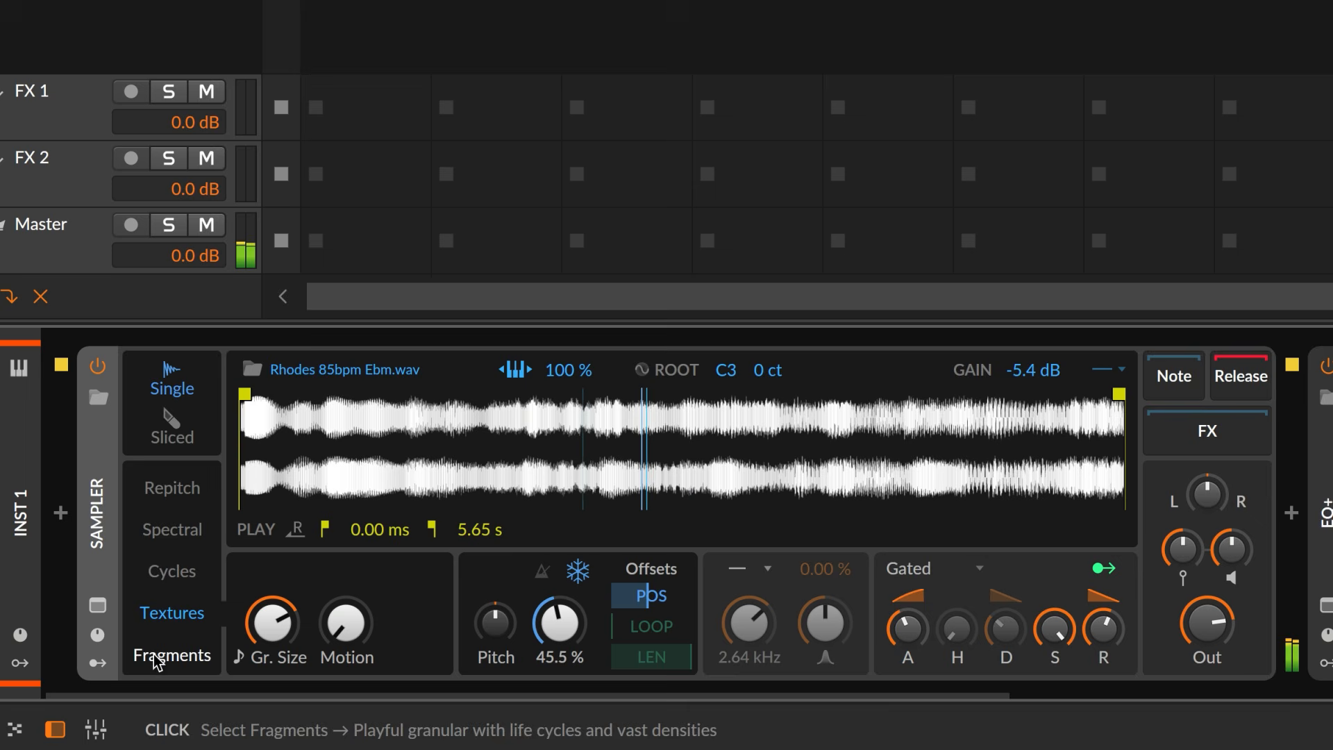
# Show the sampler's modulators and apply the LFO to the play position offset and the grain size.
pyautogui.click(97, 663)
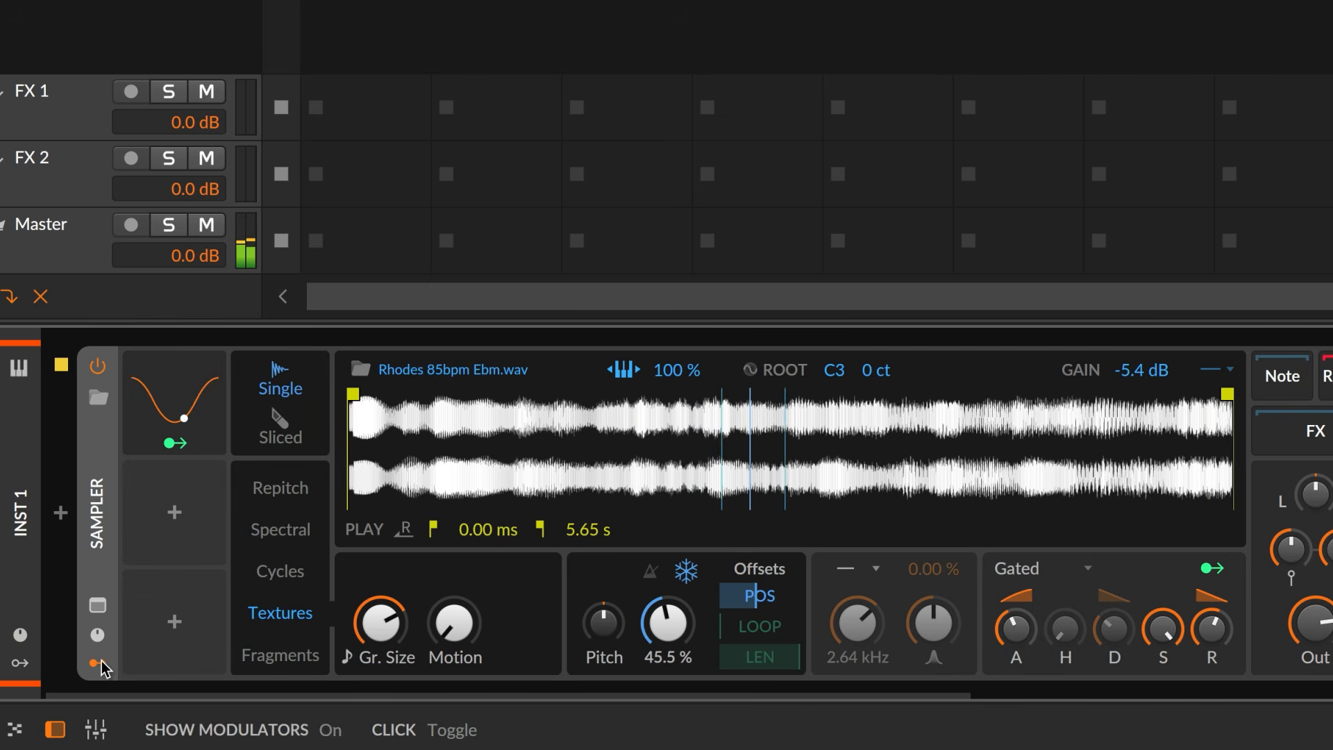
pyautogui.click(184, 445)
pyautogui.moveTo(668, 621); pyautogui.dragTo(668, 578)
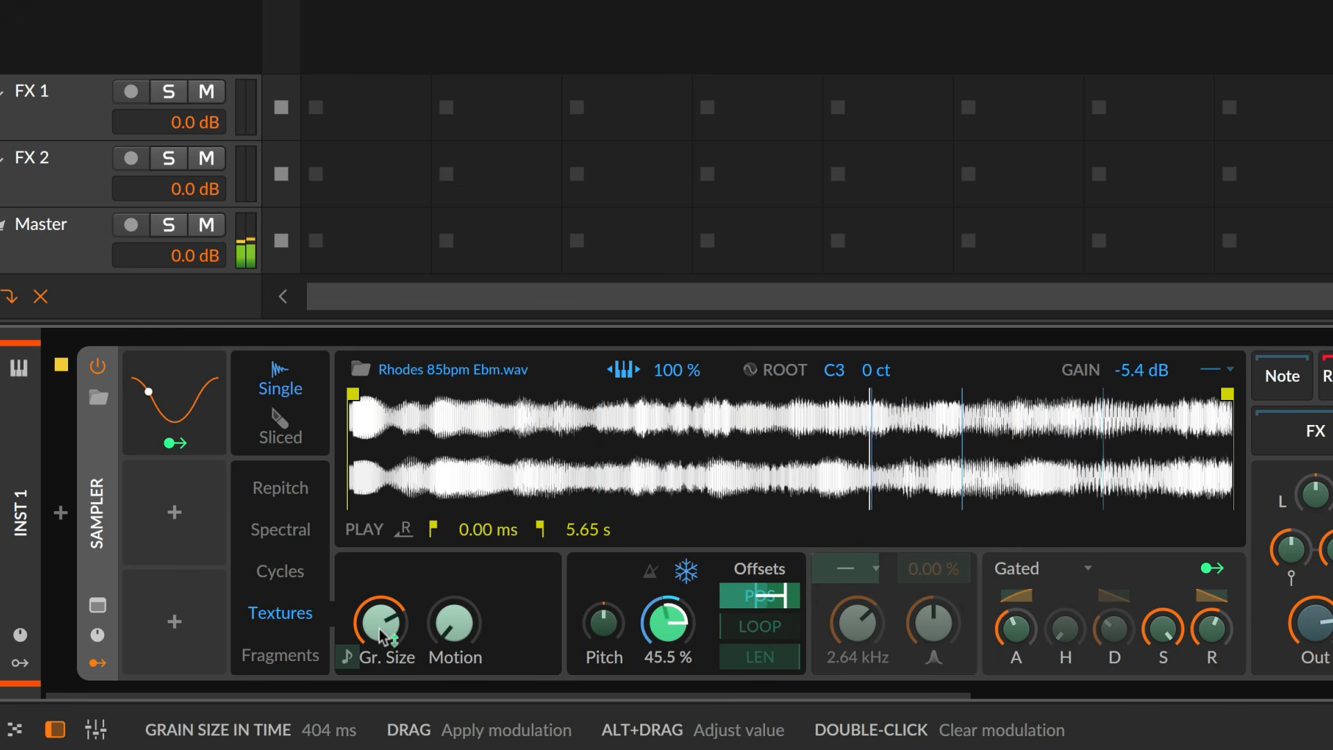
pyautogui.moveTo(380, 622); pyautogui.dragTo(381, 598)
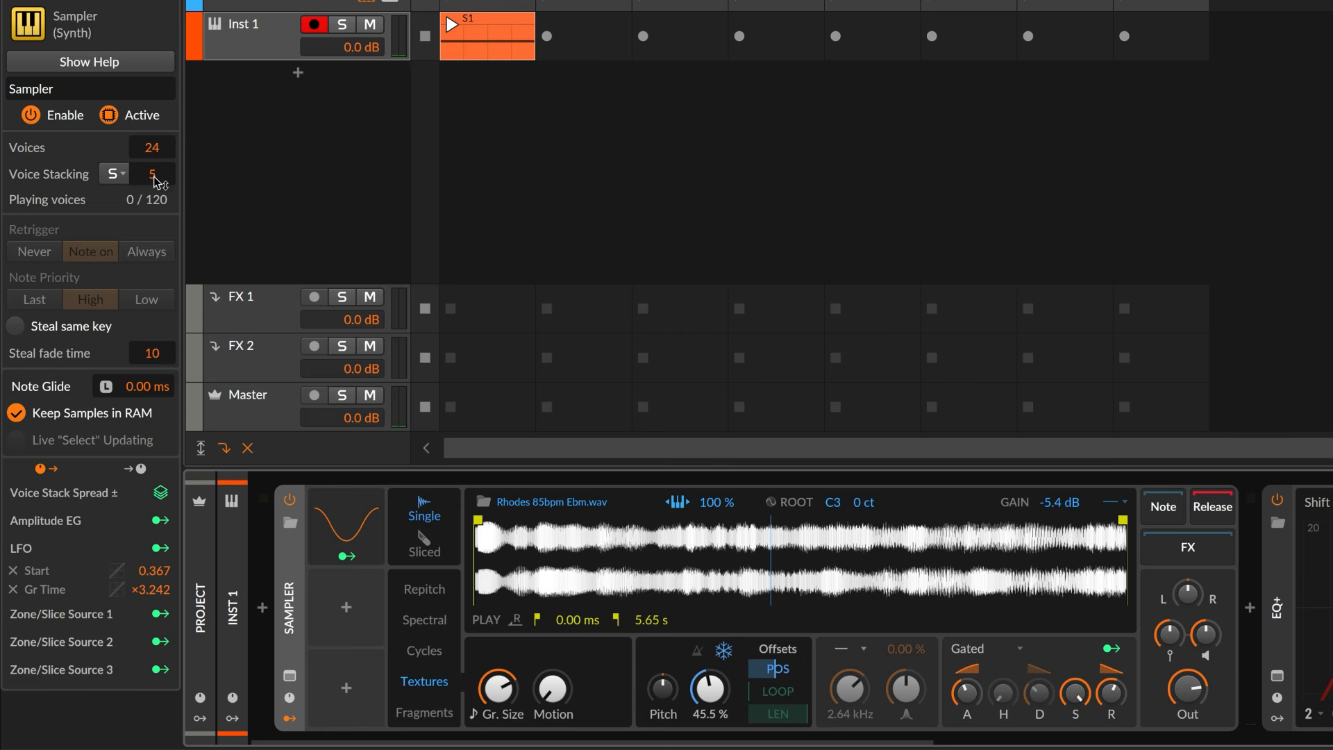
# Spread the stacked voices across the sample by applying Voice Stack Spread to the play position offset.
pyautogui.click(159, 493)
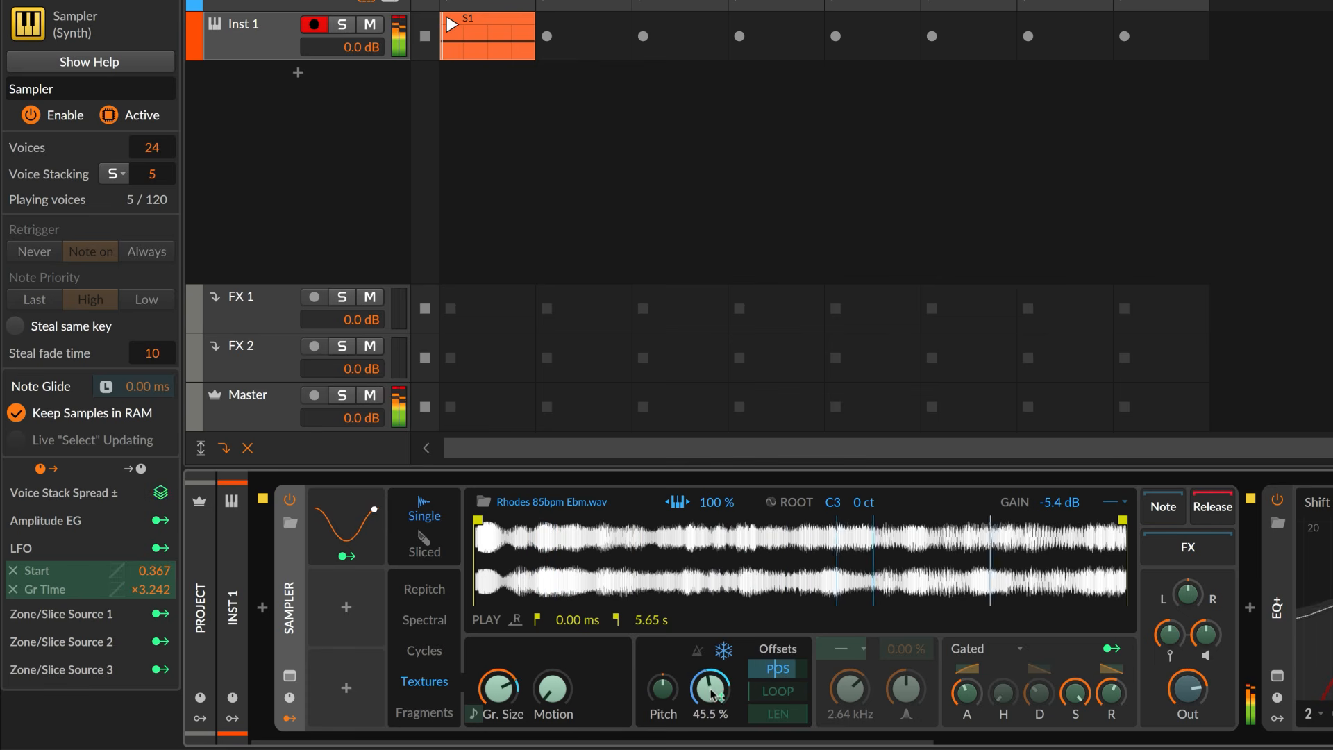
pyautogui.moveTo(778, 669)
pyautogui.mouseDown()
pyautogui.moveTo(778, 599)
pyautogui.moveTo(778, 664)
pyautogui.mouseUp()
pyautogui.moveTo(709, 688); pyautogui.dragTo(710, 691)
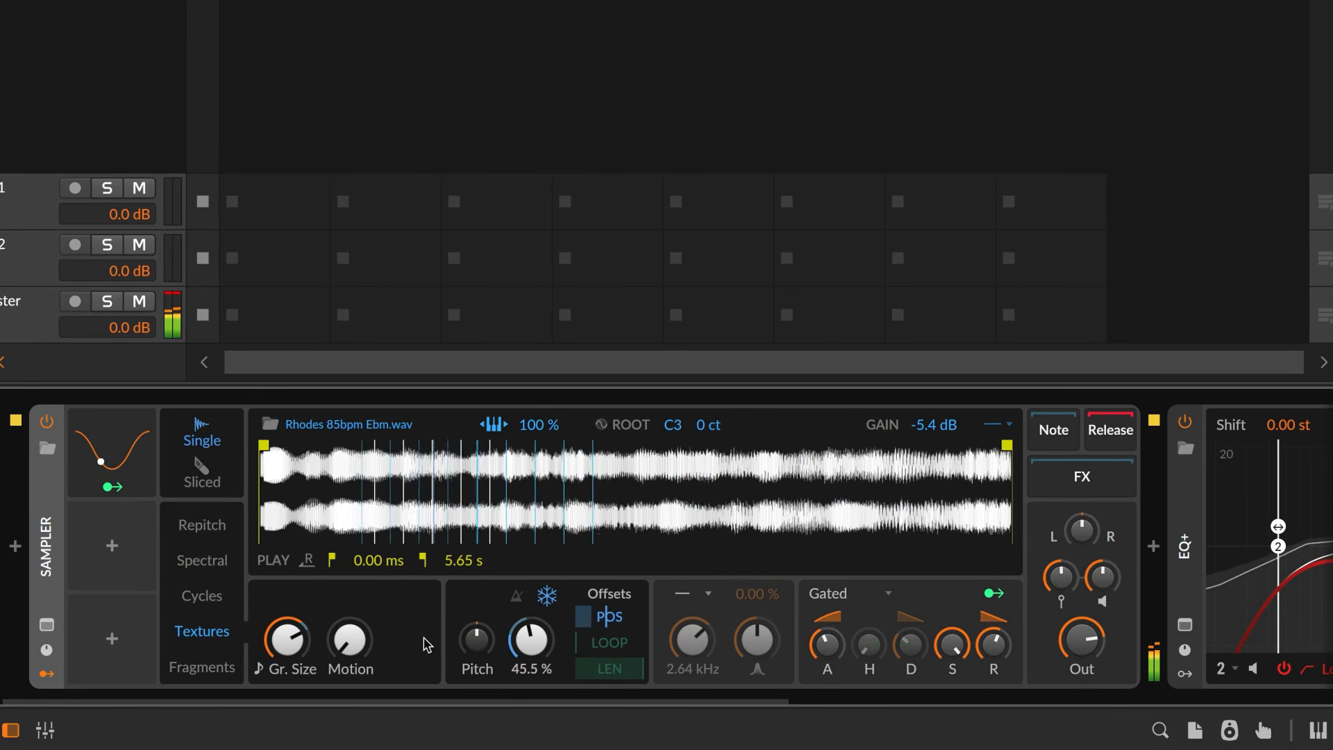
# Add a Voice Control modulator to the sampler below the LFO.
pyautogui.click(111, 546)
pyautogui.scroll(-10, 420, 450)
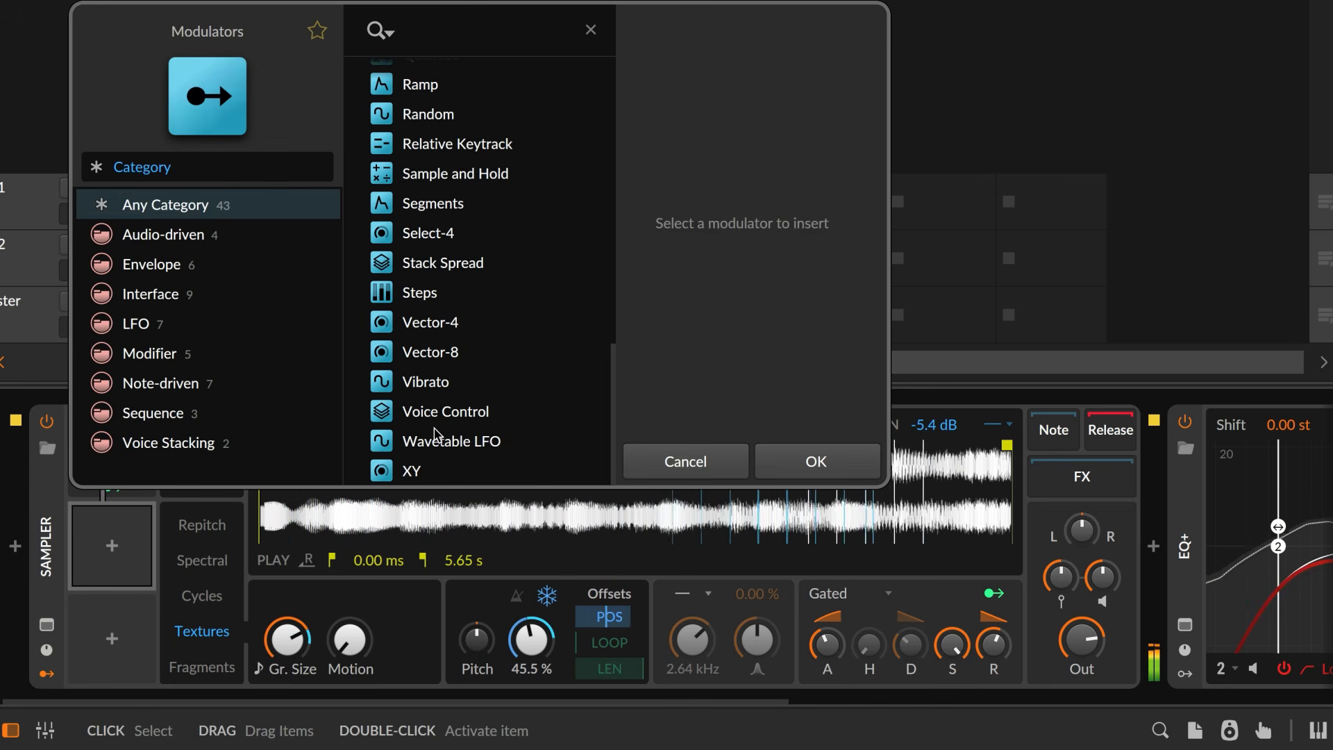
pyautogui.click(438, 411)
pyautogui.click(814, 463)
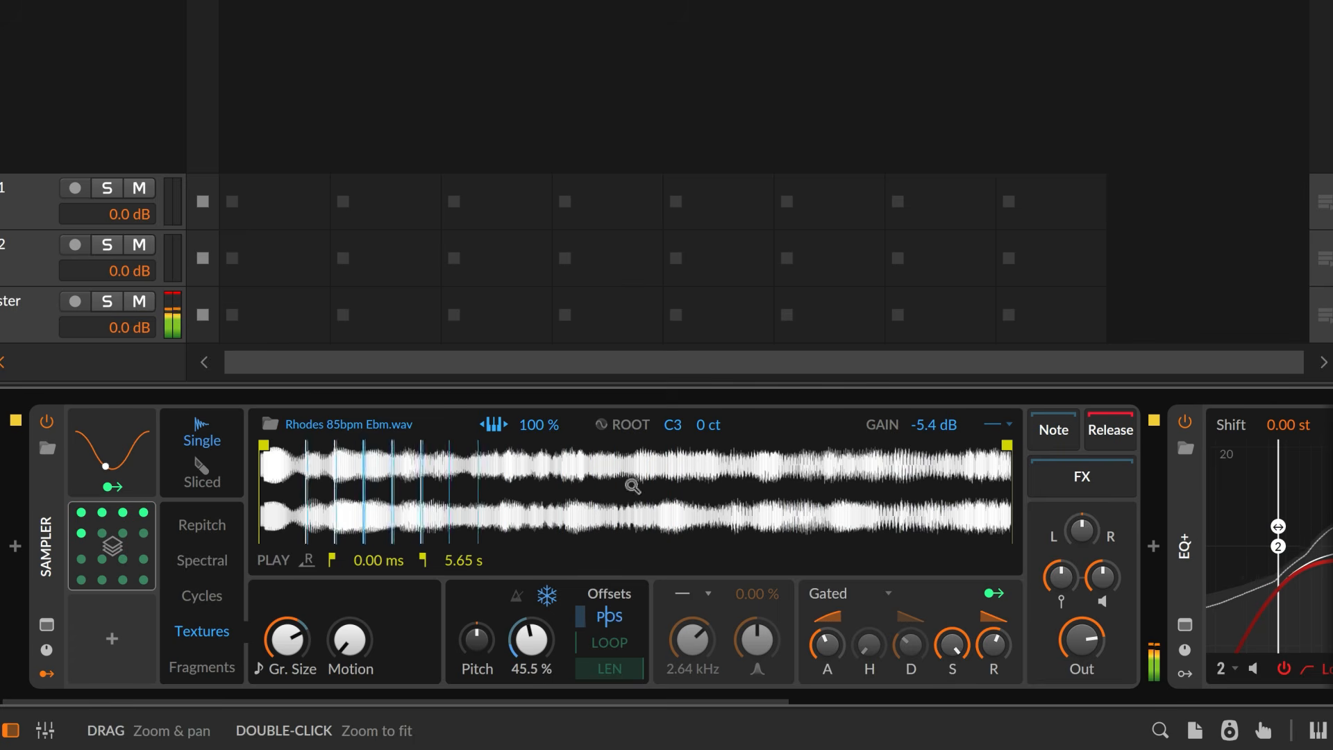
# Open the LFO's settings and apply per-voice modulation to its depth and to the sampler's pitch and level.
pyautogui.click(114, 455)
pyautogui.moveTo(260, 634); pyautogui.dragTo(260, 722)
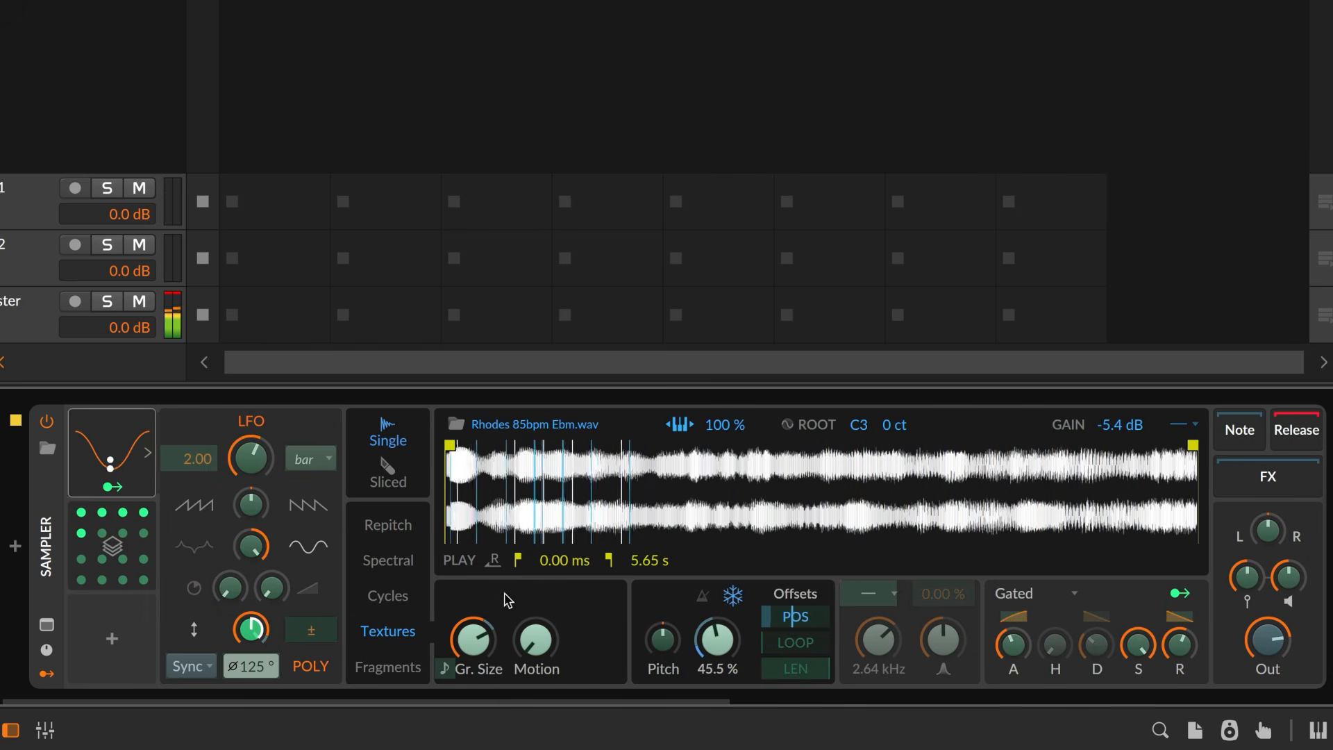
pyautogui.moveTo(655, 634)
pyautogui.mouseDown()
pyautogui.moveTo(655, 711)
pyautogui.moveTo(667, 644)
pyautogui.mouseUp()
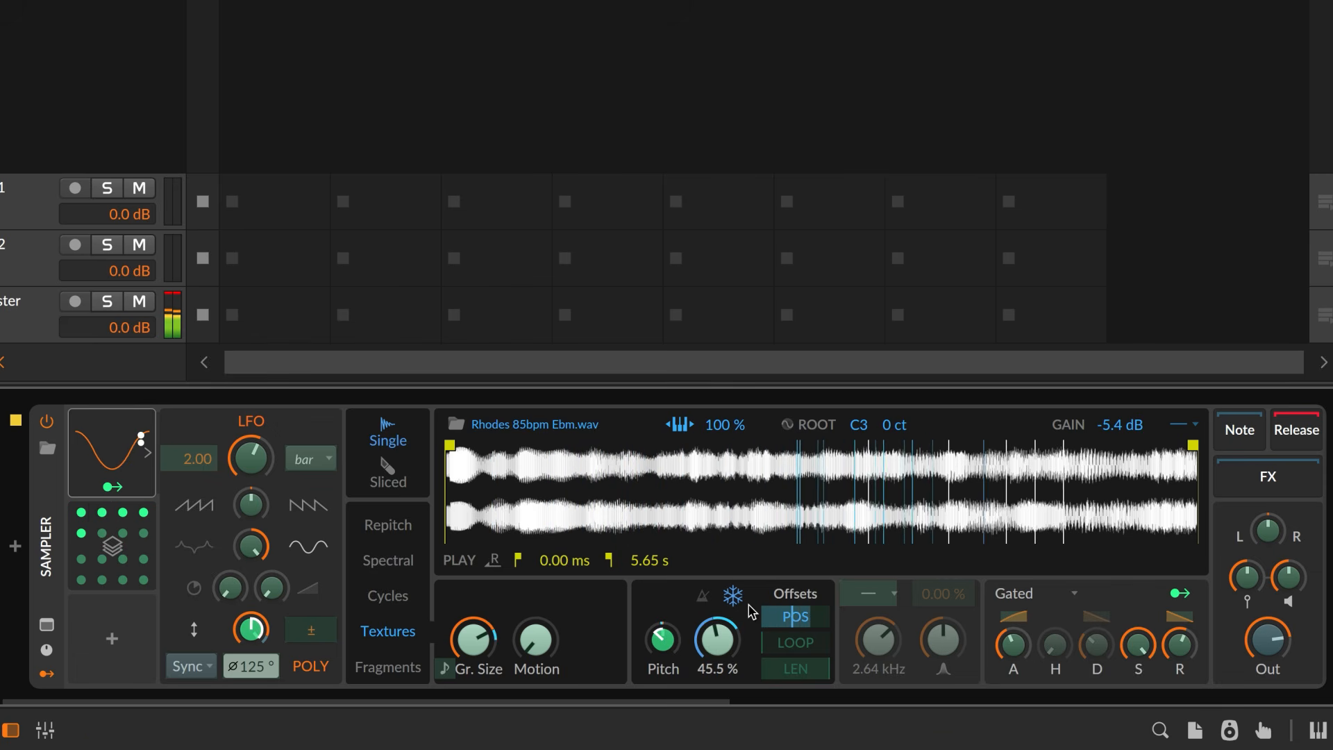
pyautogui.moveTo(1289, 576); pyautogui.dragTo(1288, 523)
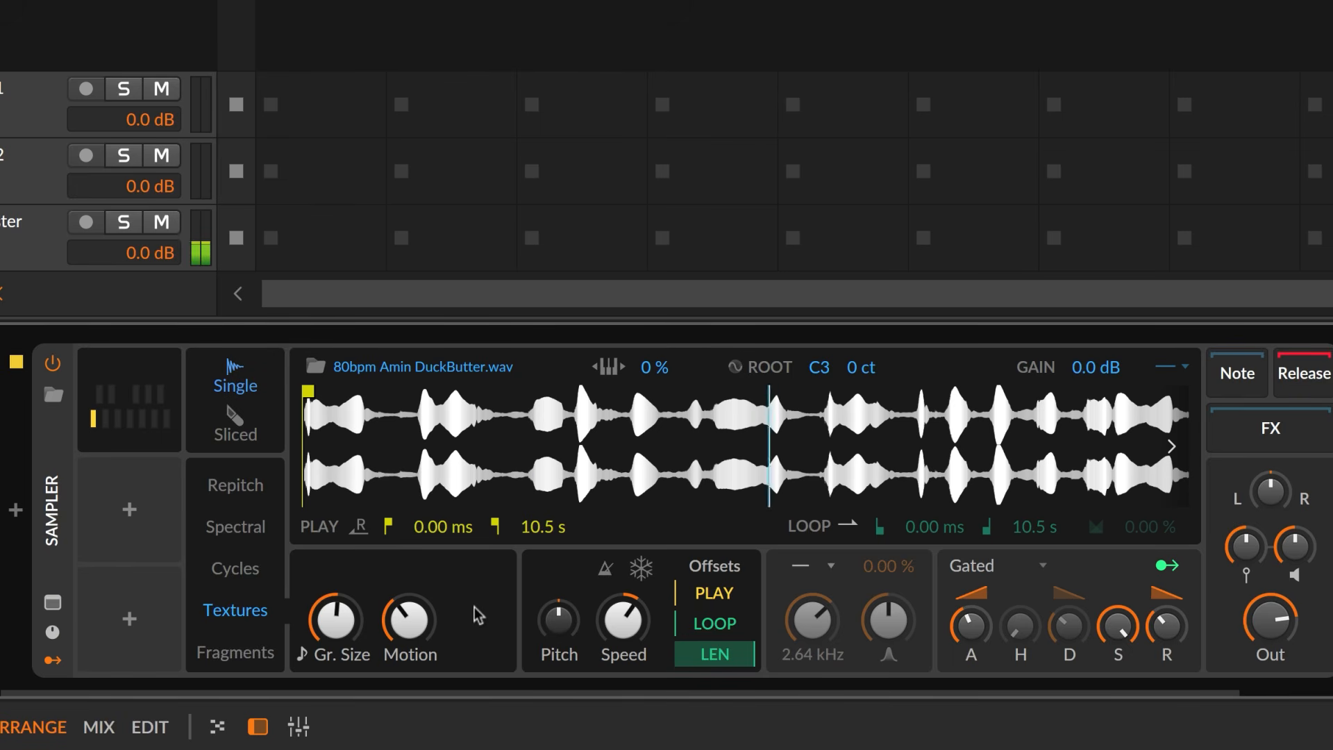
# Give the DuckButter sample a dynamic root with 100 % key tracking, and slow its playback speed.
pyautogui.click(738, 372)
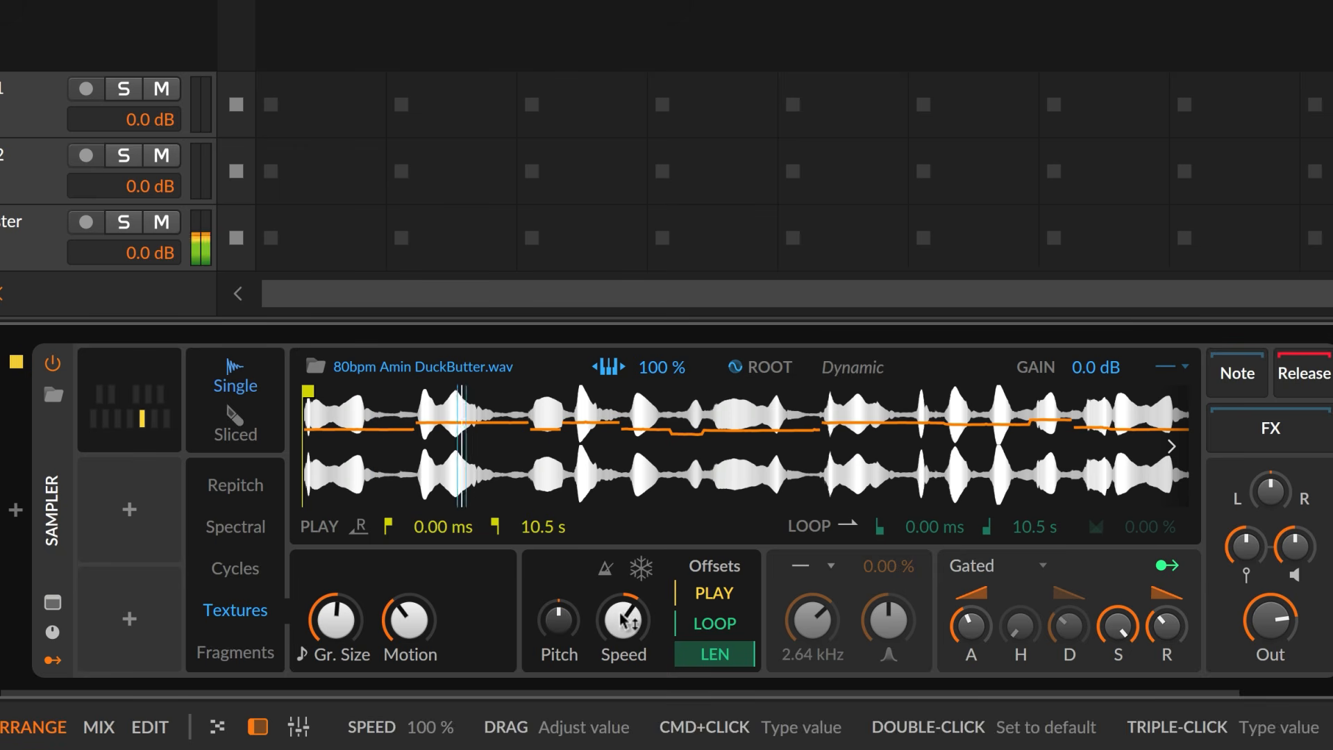
pyautogui.moveTo(623, 620); pyautogui.dragTo(622, 635)
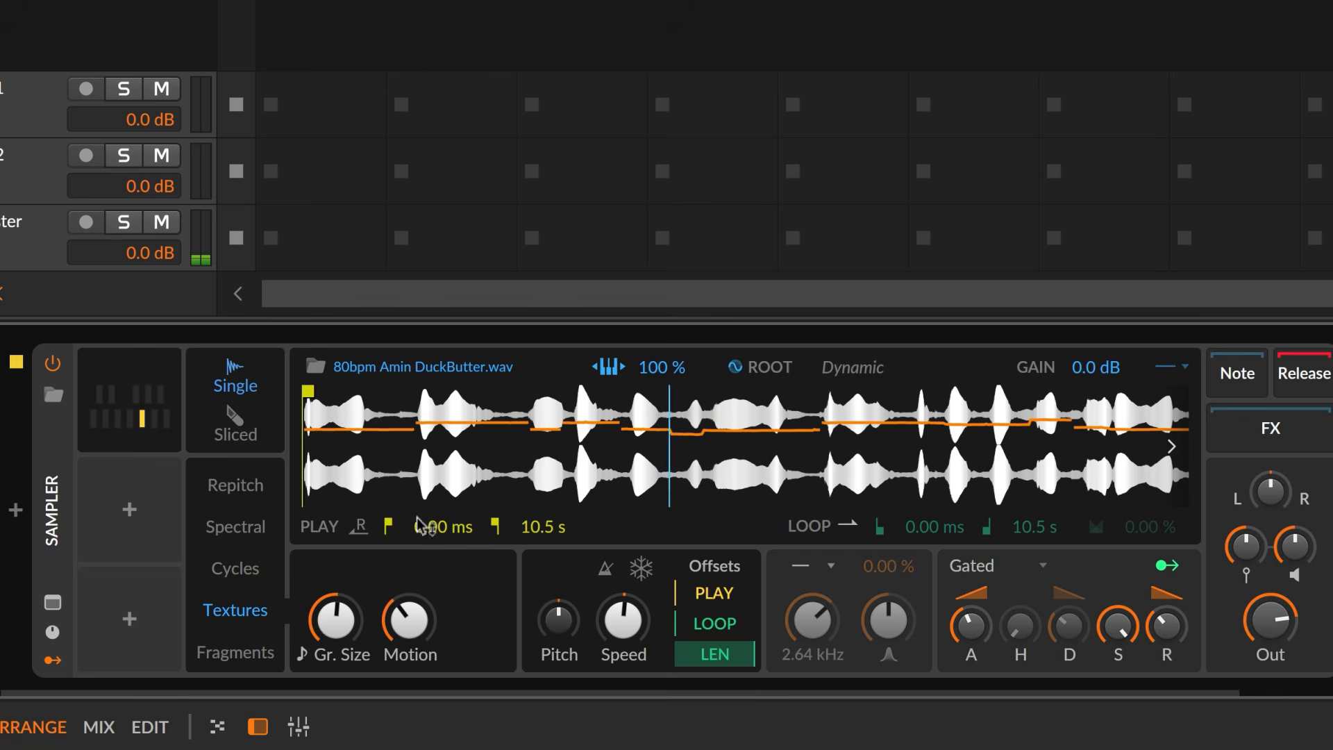
# Set the play start to 738 ms, and lengthen the amplitude envelope with a slower attack and a 1.77 s release.
pyautogui.moveTo(308, 392); pyautogui.dragTo(419, 410)
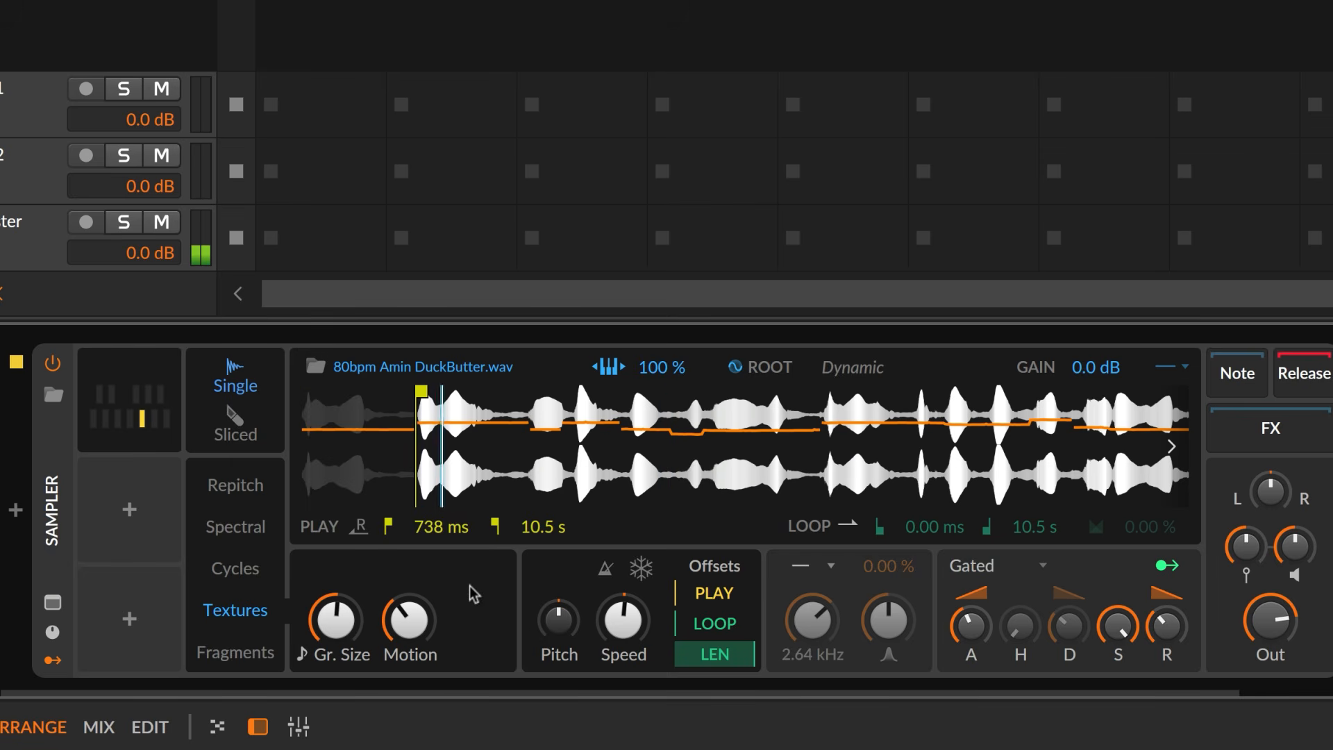
pyautogui.moveTo(970, 625); pyautogui.dragTo(971, 604)
pyautogui.moveTo(1166, 625); pyautogui.dragTo(1166, 579)
pyautogui.hscroll(3, 1167, 580)
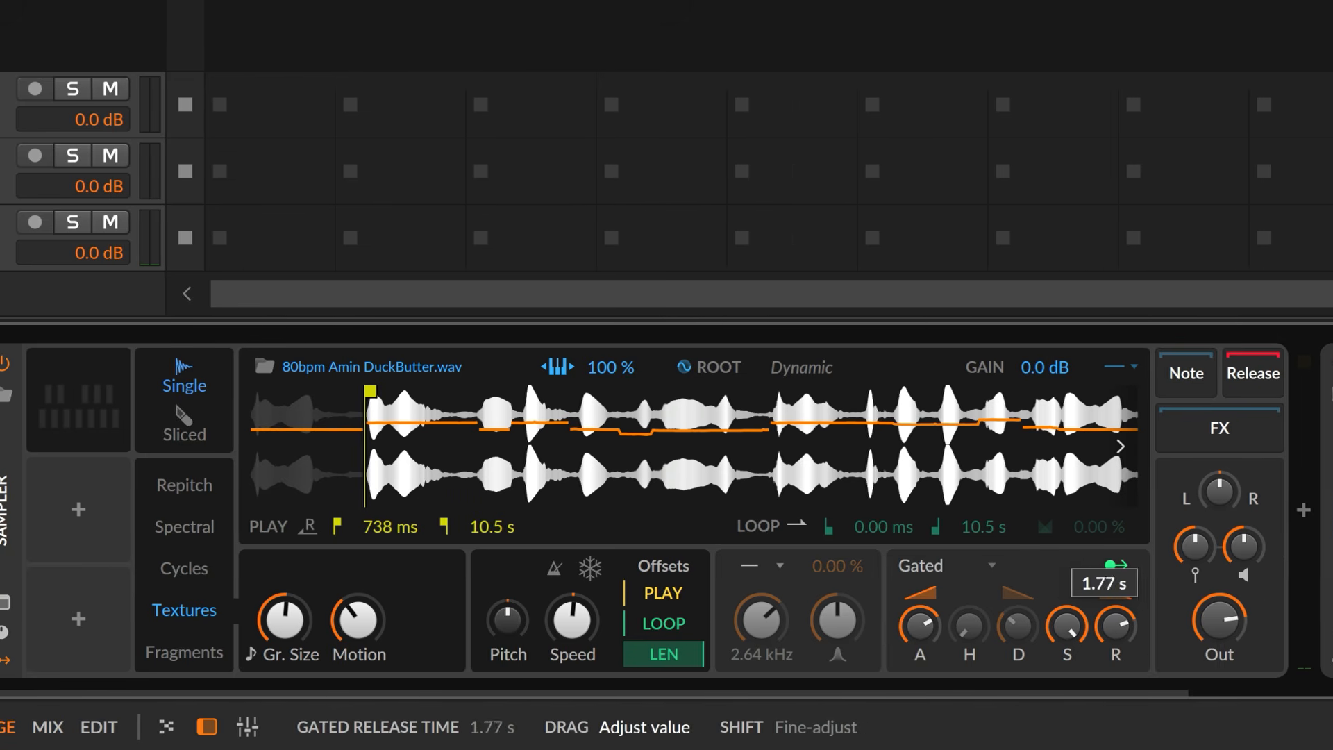
pyautogui.click(1242, 365)
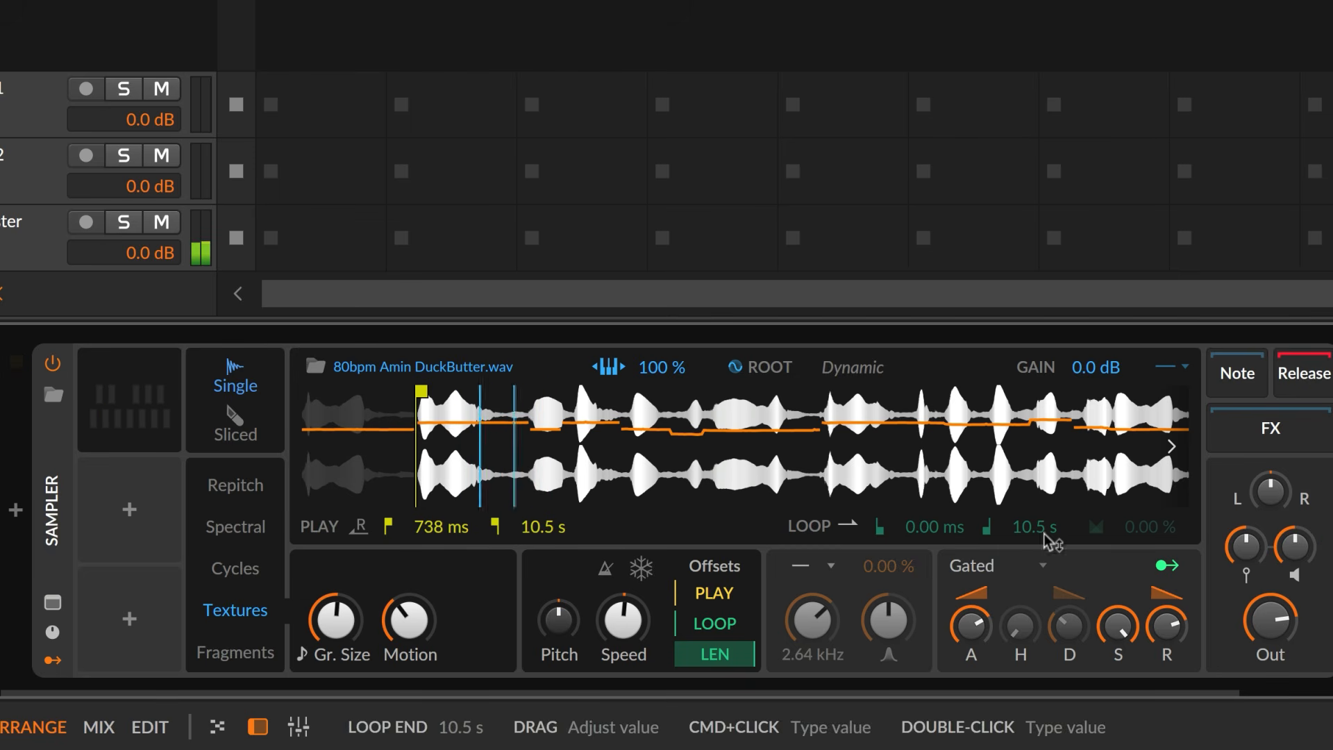
# Adjust the DuckButter texture to a 2.64 s play start, a 655 ms grain size and a faster playback speed.
pyautogui.moveTo(418, 415); pyautogui.dragTo(713, 415)
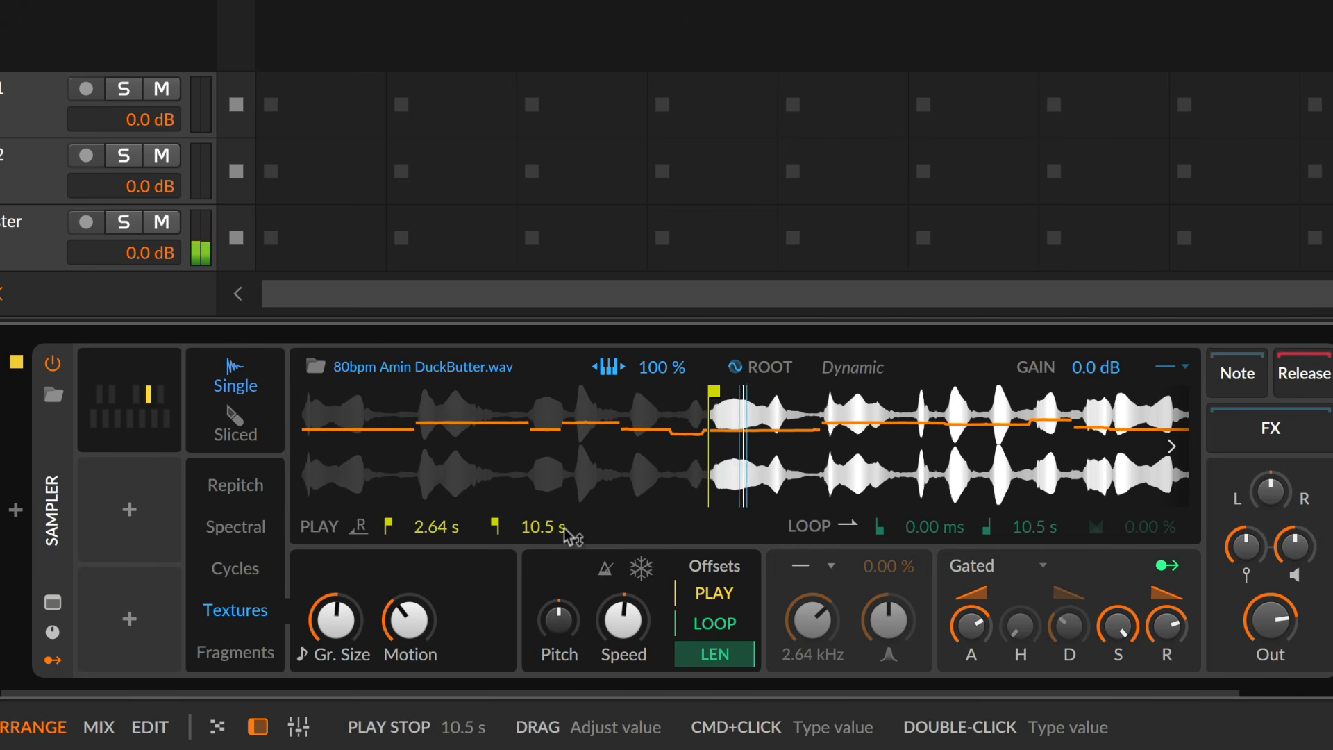
pyautogui.moveTo(335, 619); pyautogui.dragTo(335, 554)
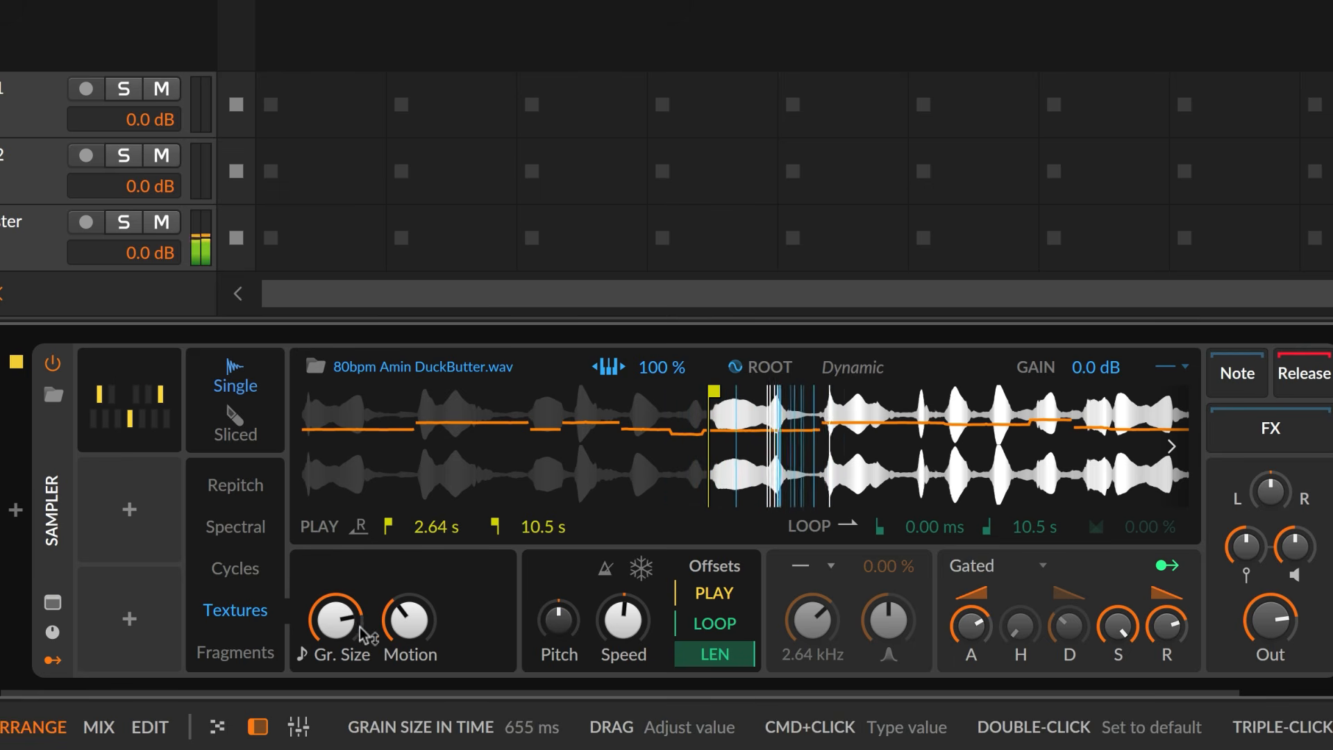
pyautogui.moveTo(624, 619); pyautogui.dragTo(624, 601)
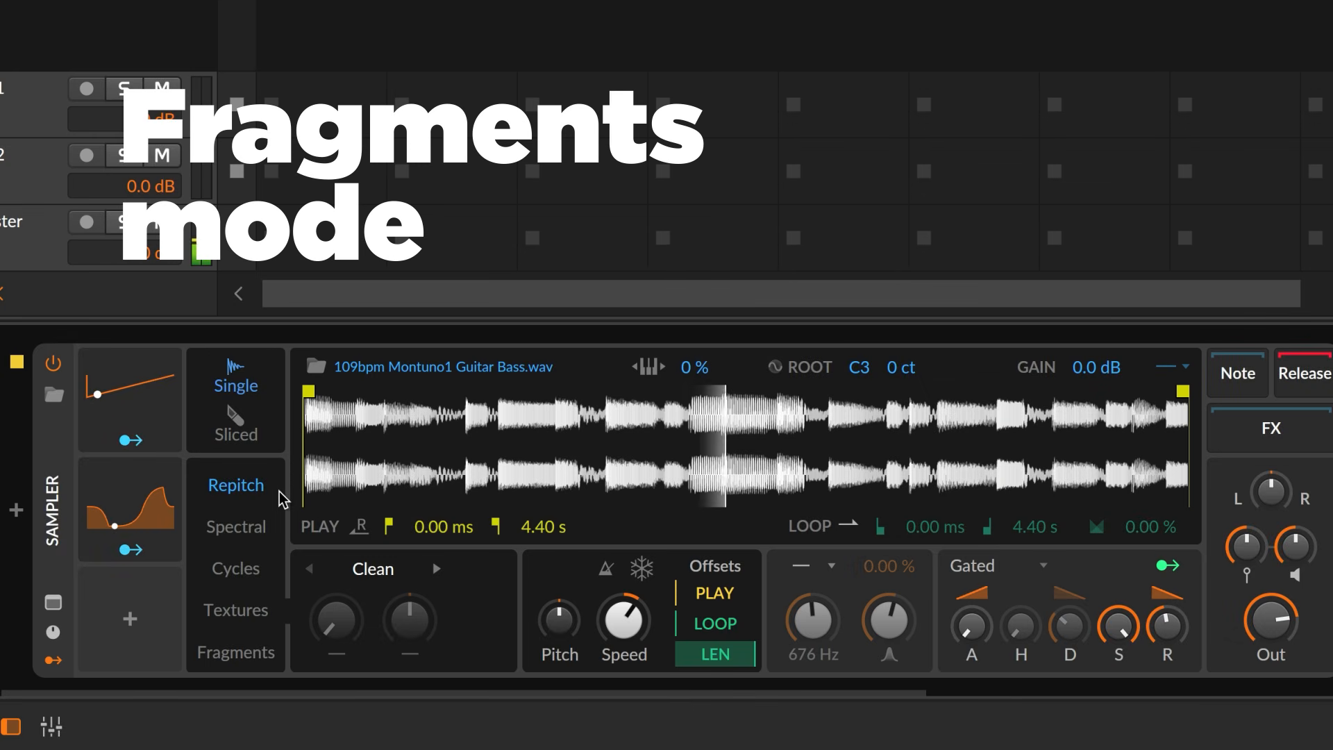
# Switch the guitar bass sample to Fragments mode with a frozen playhead, and modulate its position offset with the ramp LFO.
pyautogui.click(262, 659)
pyautogui.click(643, 569)
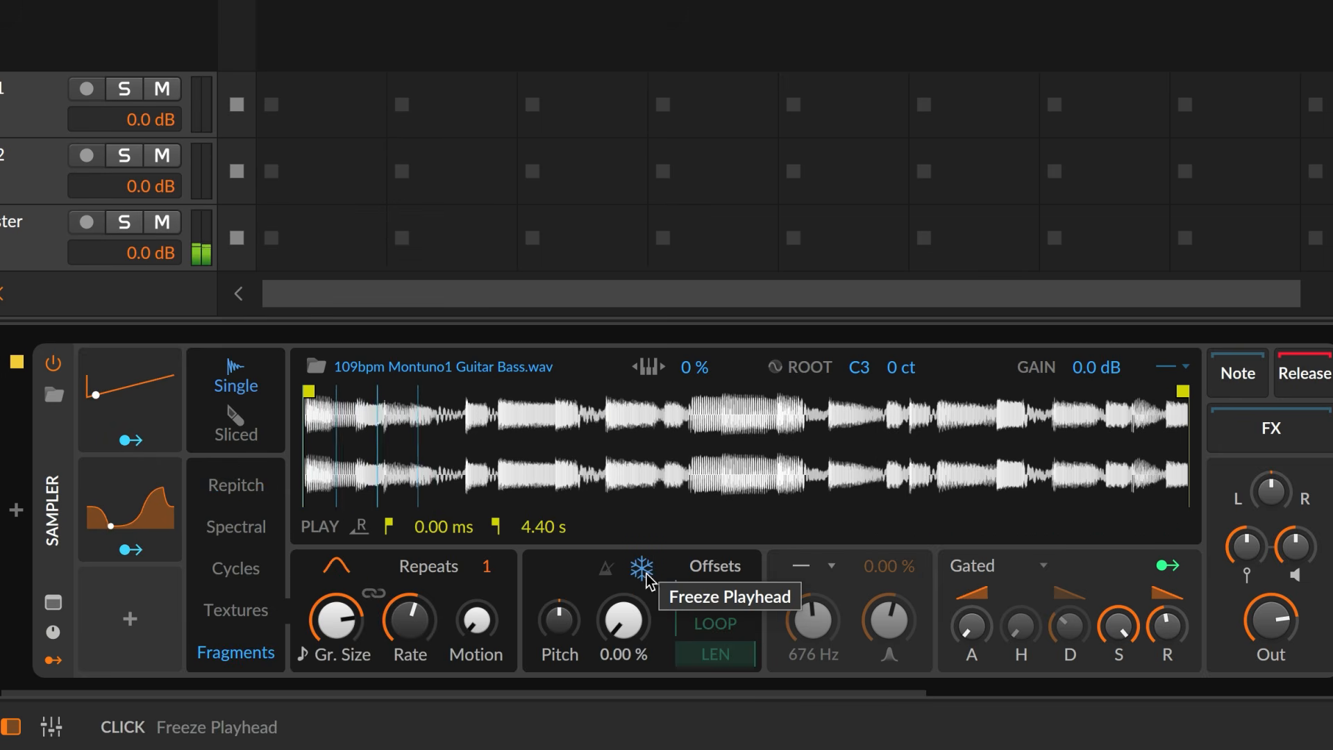
pyautogui.click(130, 439)
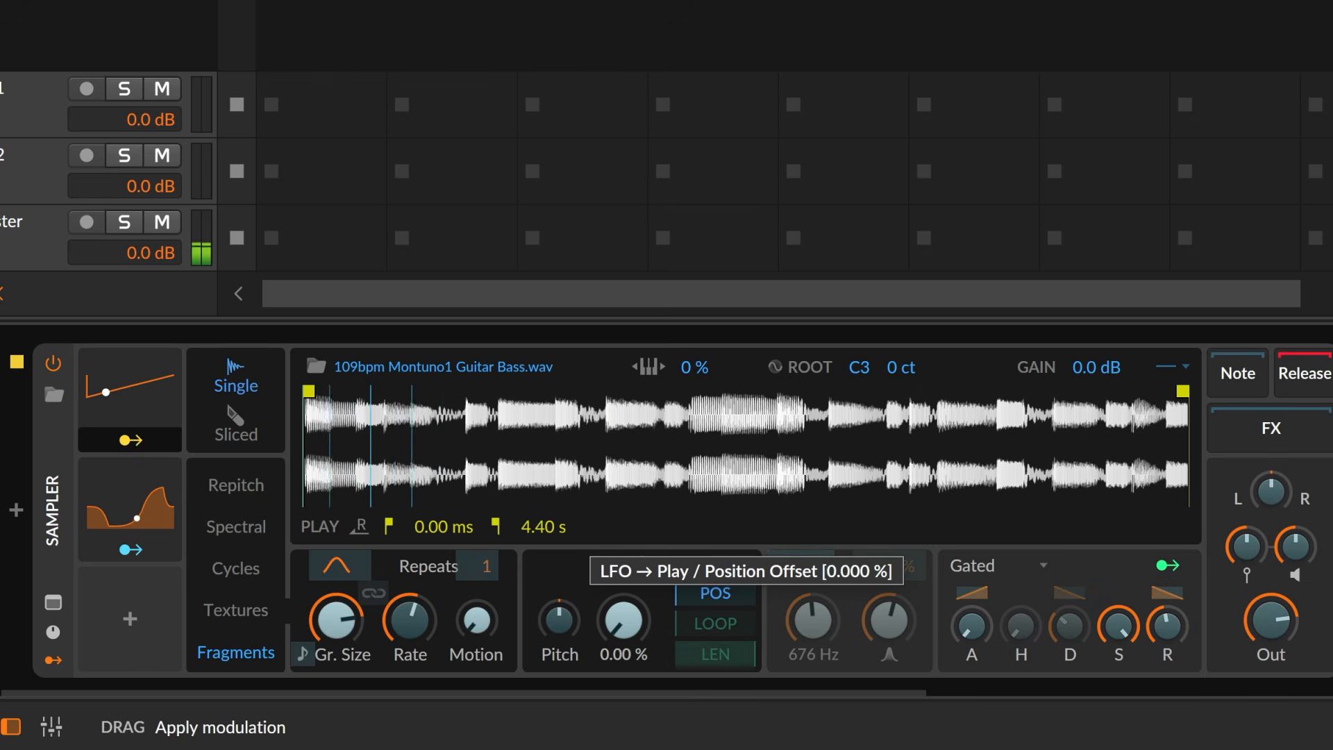
pyautogui.moveTo(624, 620)
pyautogui.mouseDown()
pyautogui.moveTo(624, 576)
pyautogui.moveTo(620, 623)
pyautogui.mouseUp()
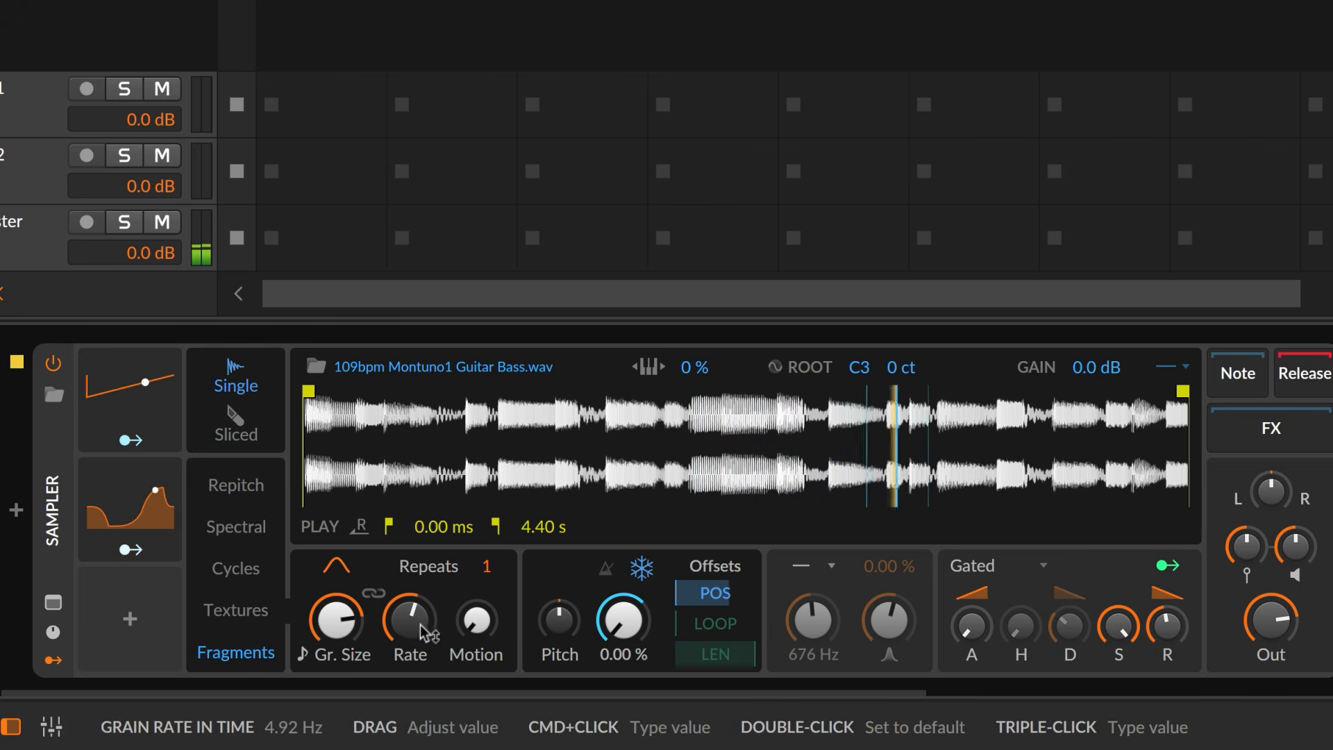
# Set the grain rate to 4.56 Hz and link it to the grain size so that it works as density.
pyautogui.moveTo(410, 620); pyautogui.dragTo(410, 573)
pyautogui.moveTo(409, 617); pyautogui.dragTo(417, 632)
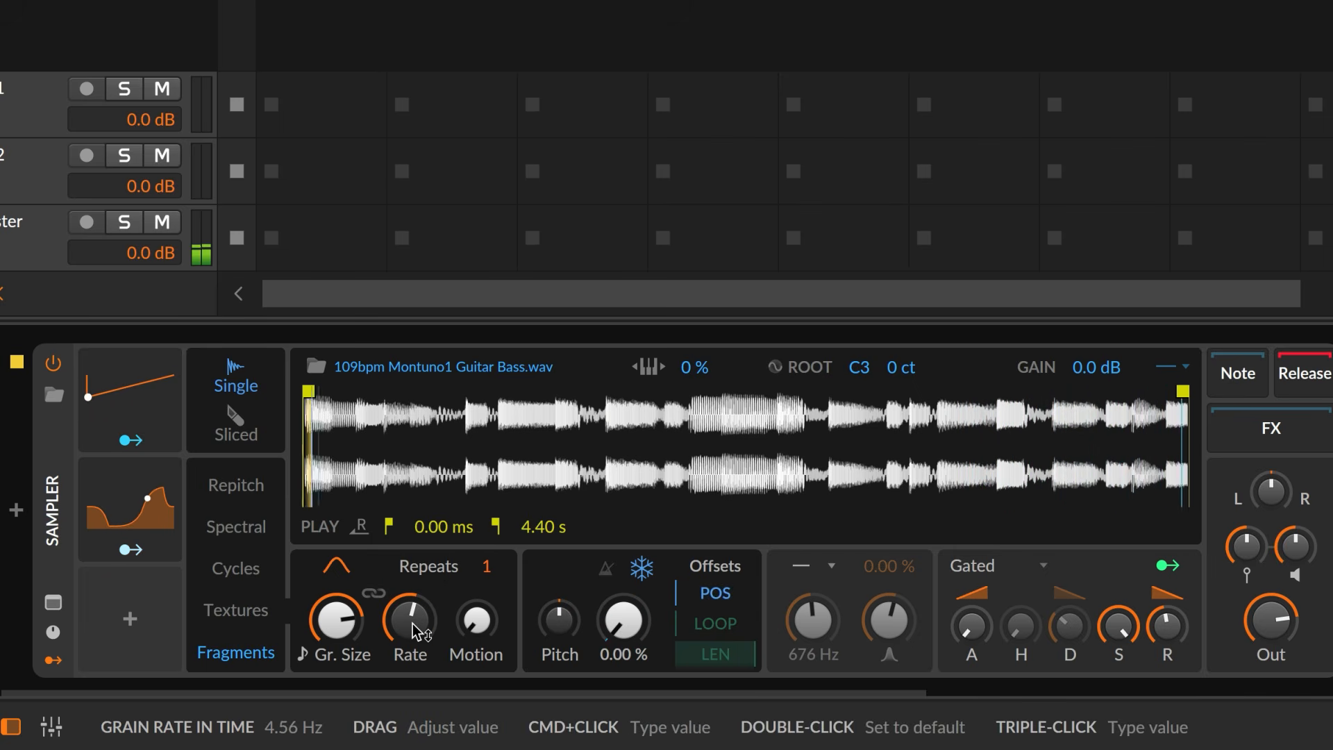
pyautogui.click(375, 598)
# Shape the grains with 11.1 % playhead motion, a grain envelope of about 22.7 % and 2 repeats.
pyautogui.moveTo(336, 618); pyautogui.dragTo(477, 622)
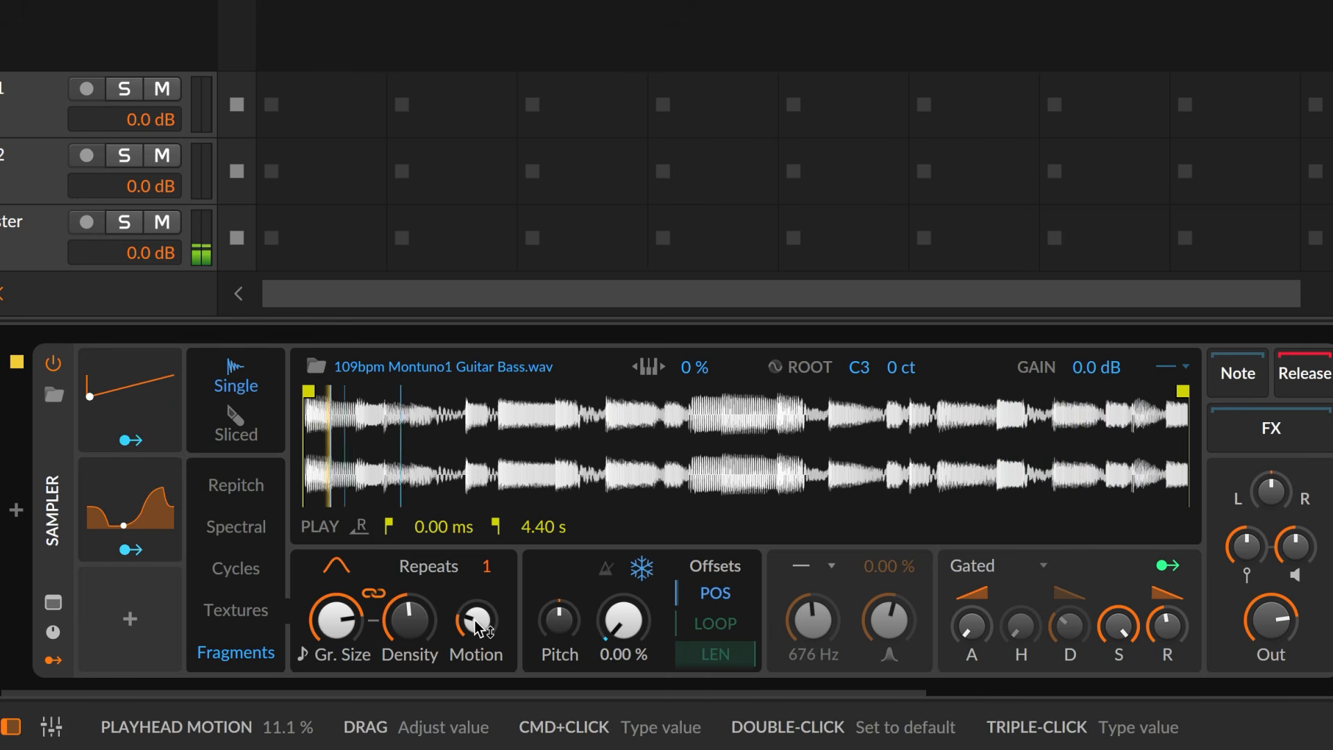
pyautogui.moveTo(337, 566); pyautogui.dragTo(337, 566)
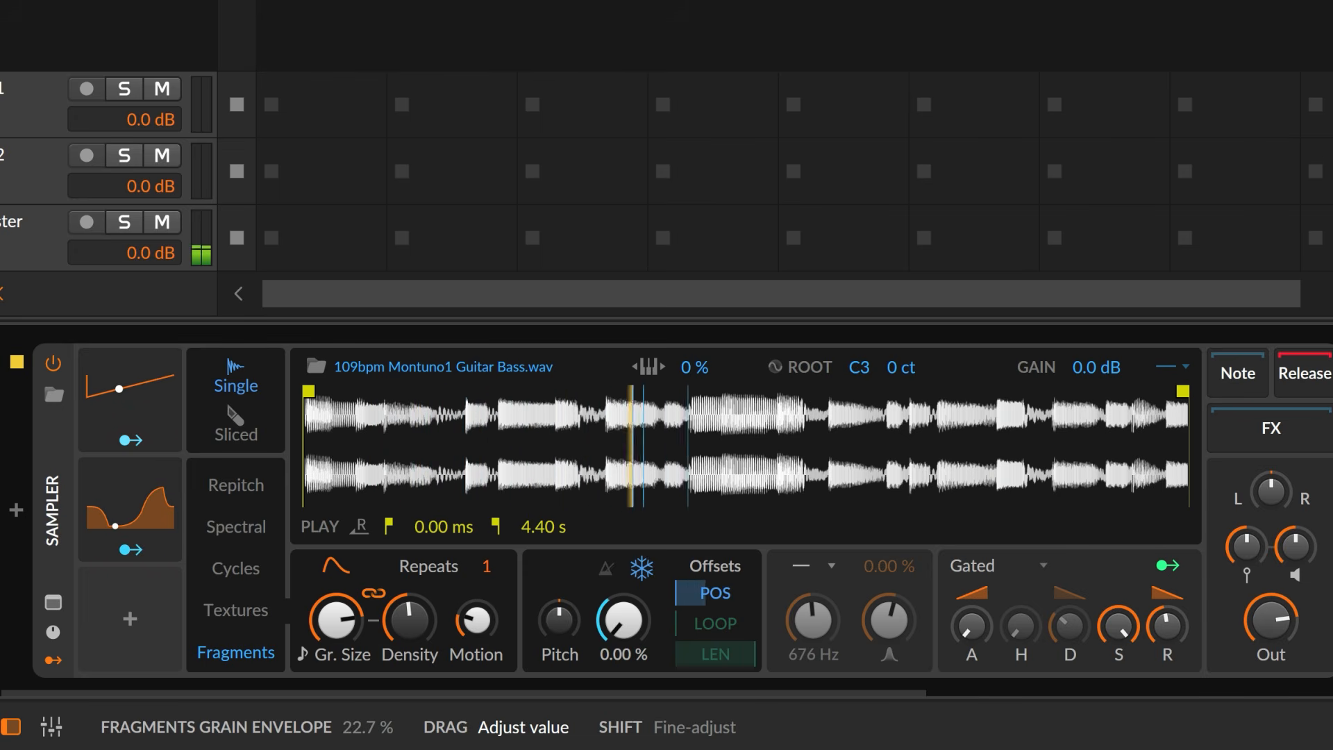
pyautogui.moveTo(337, 566); pyautogui.dragTo(337, 566)
pyautogui.moveTo(486, 566); pyautogui.dragTo(486, 582)
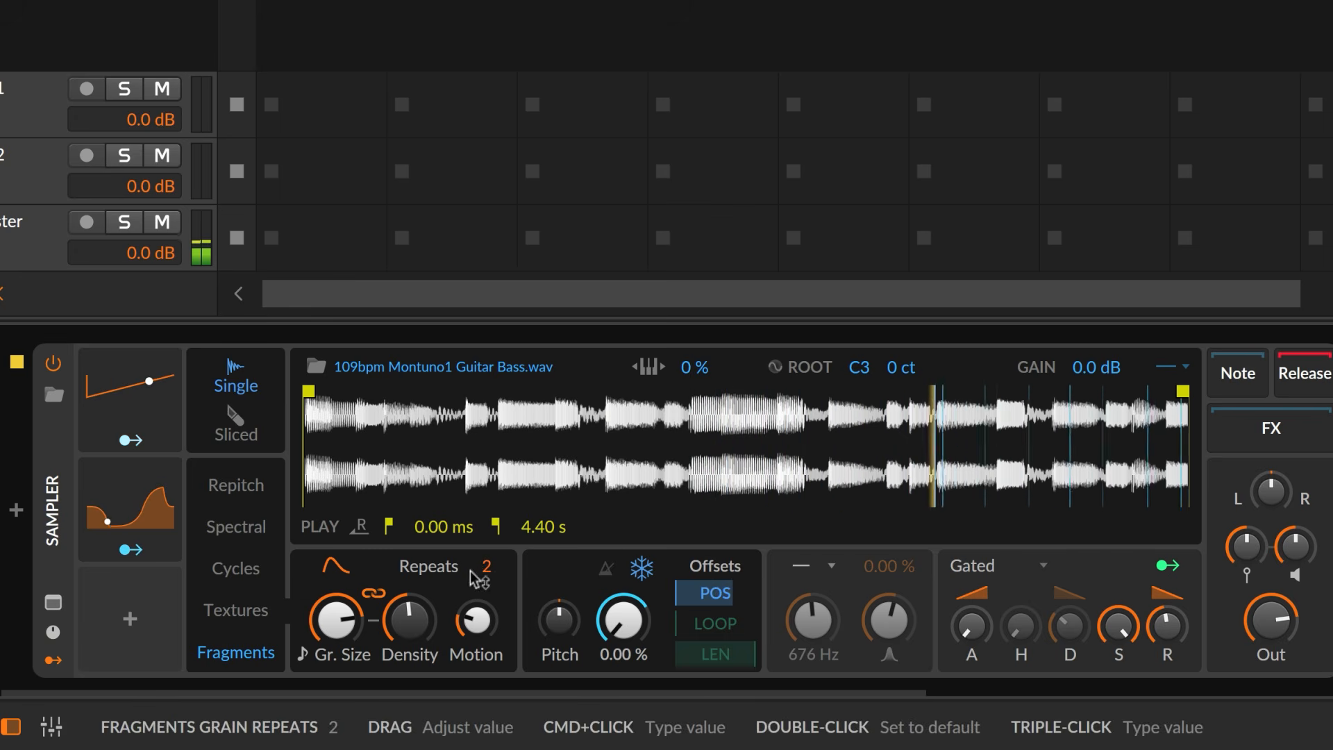
# Apply the second, curve-shaped modulator to the grain size and the grain density.
pyautogui.click(156, 550)
pyautogui.moveTo(336, 620); pyautogui.dragTo(409, 606)
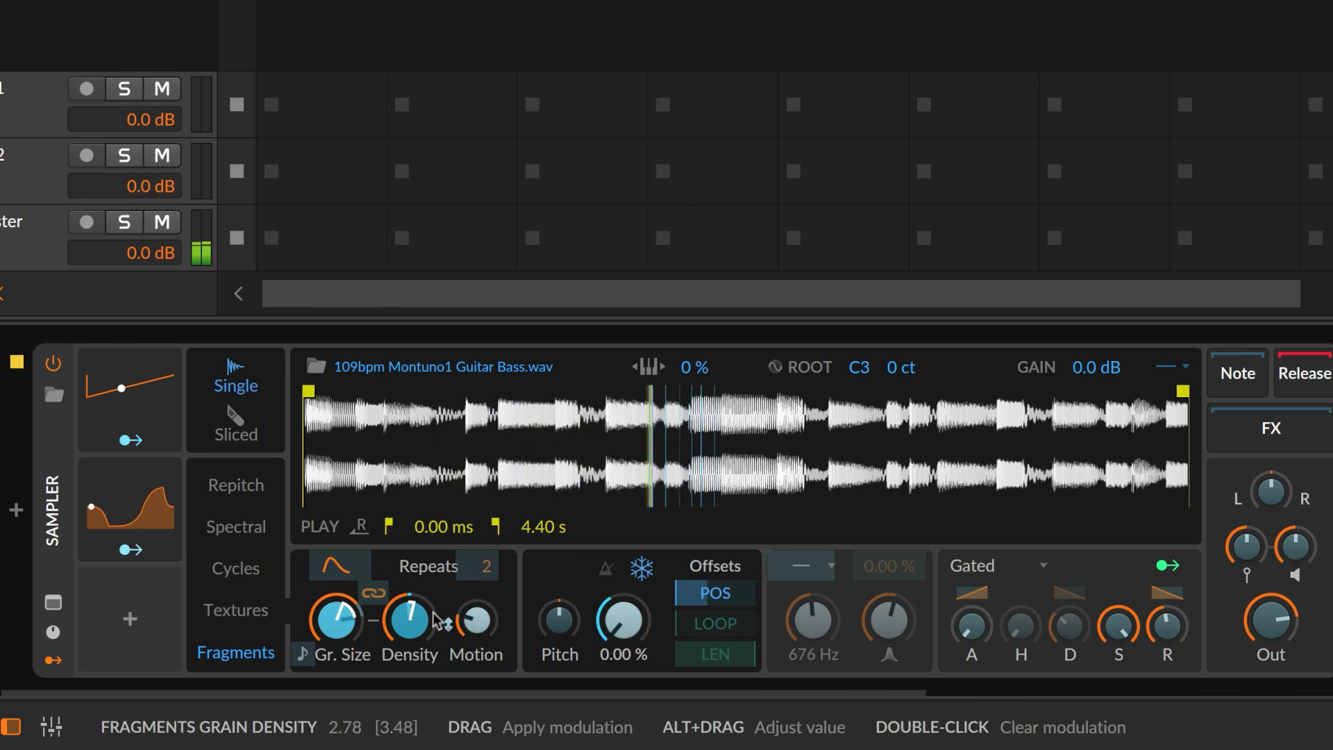
# Apply the curve modulator to the grain envelope, enable a 2-pole band-pass filter and modulate its cutoff frequency.
pyautogui.moveTo(336, 566); pyautogui.dragTo(336, 544)
pyautogui.click(804, 568)
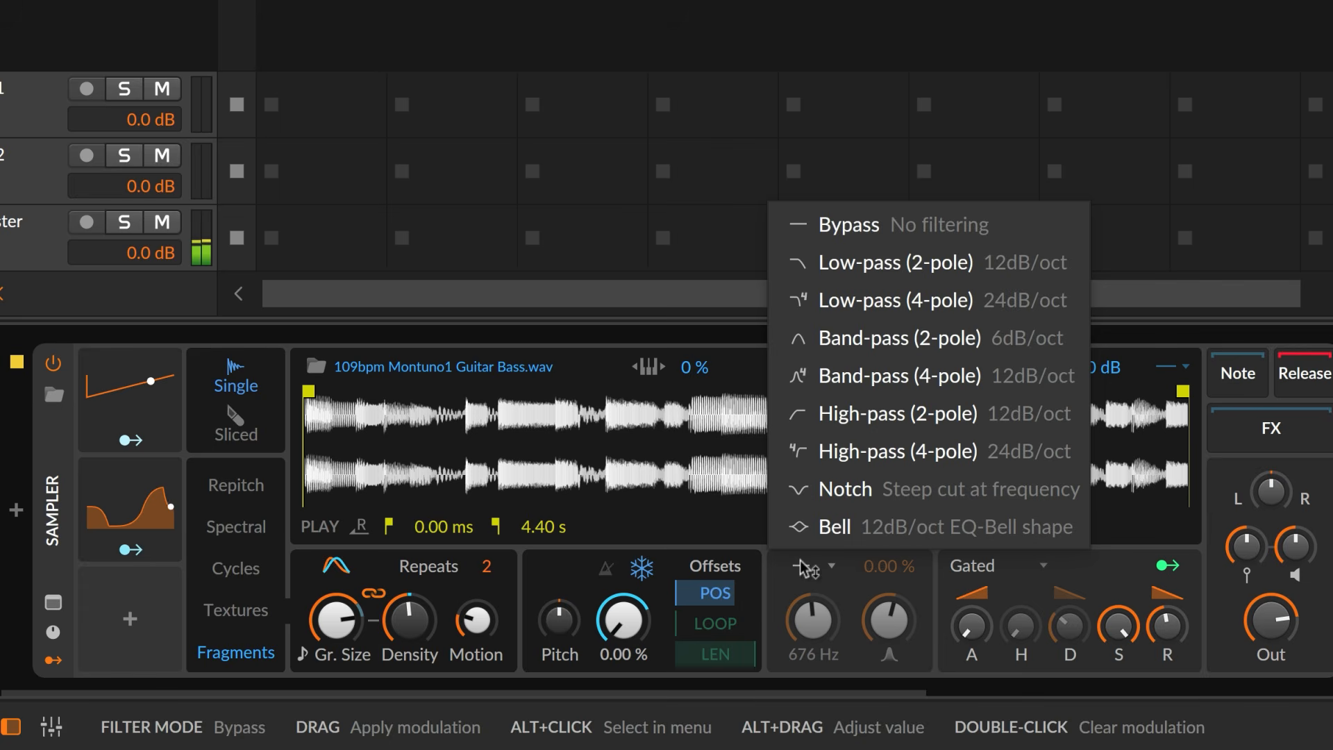
pyautogui.click(802, 338)
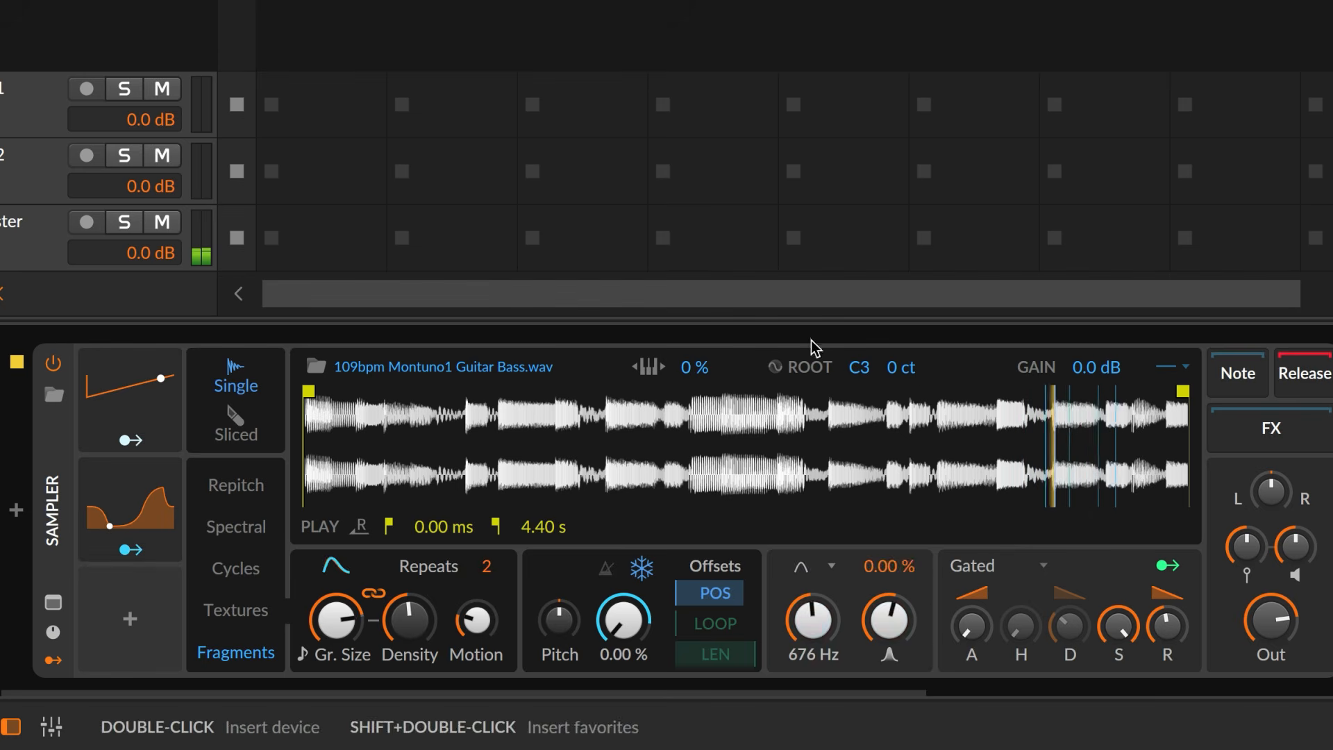
pyautogui.moveTo(818, 604); pyautogui.dragTo(818, 585)
# Set the Fragments mode grain direction to Alternating for the guitar bass Sampler.
pyautogui.click(768, 601)
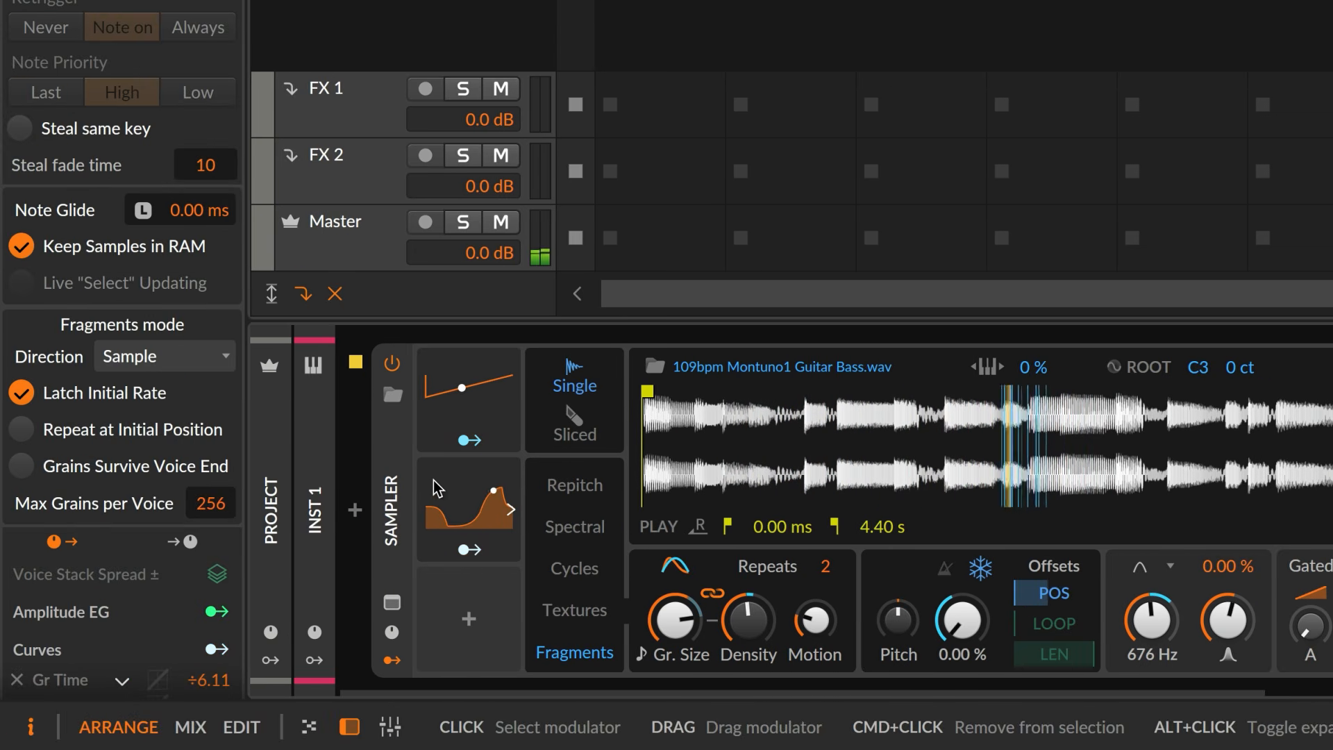
pyautogui.click(197, 359)
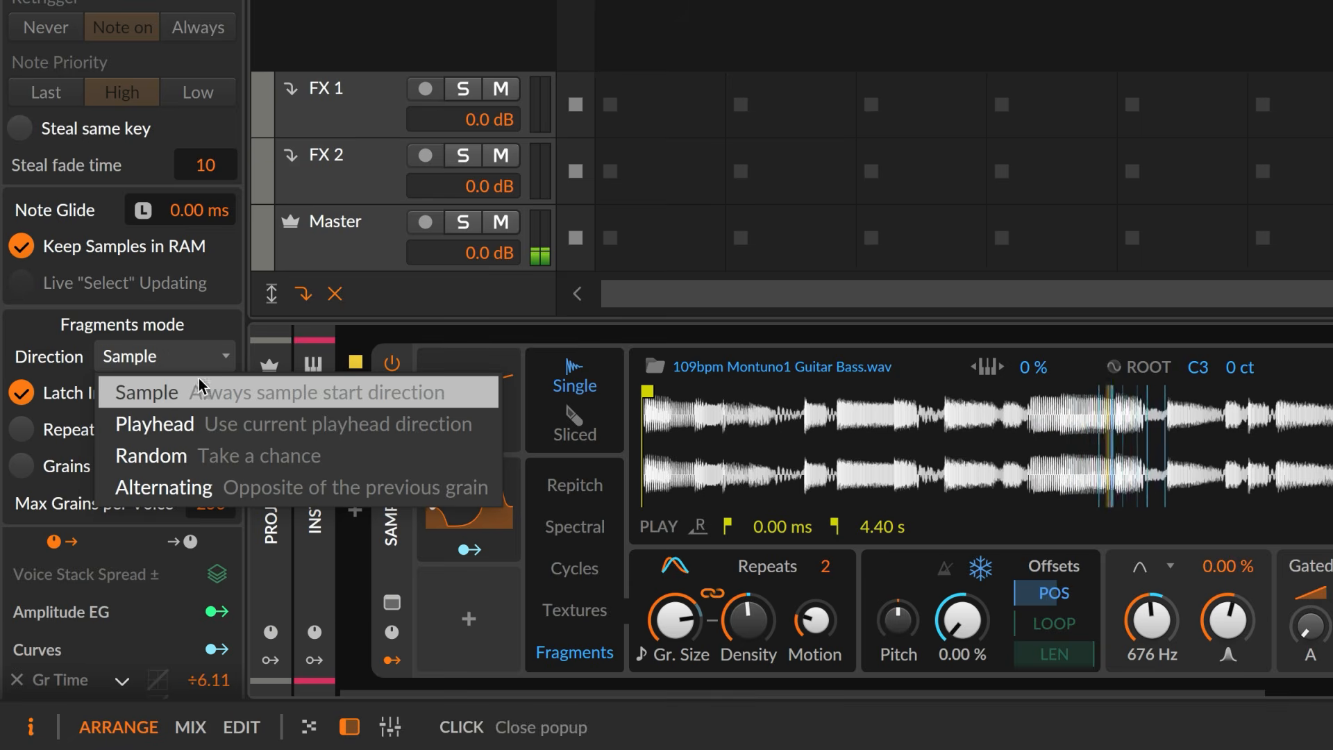
pyautogui.click(229, 490)
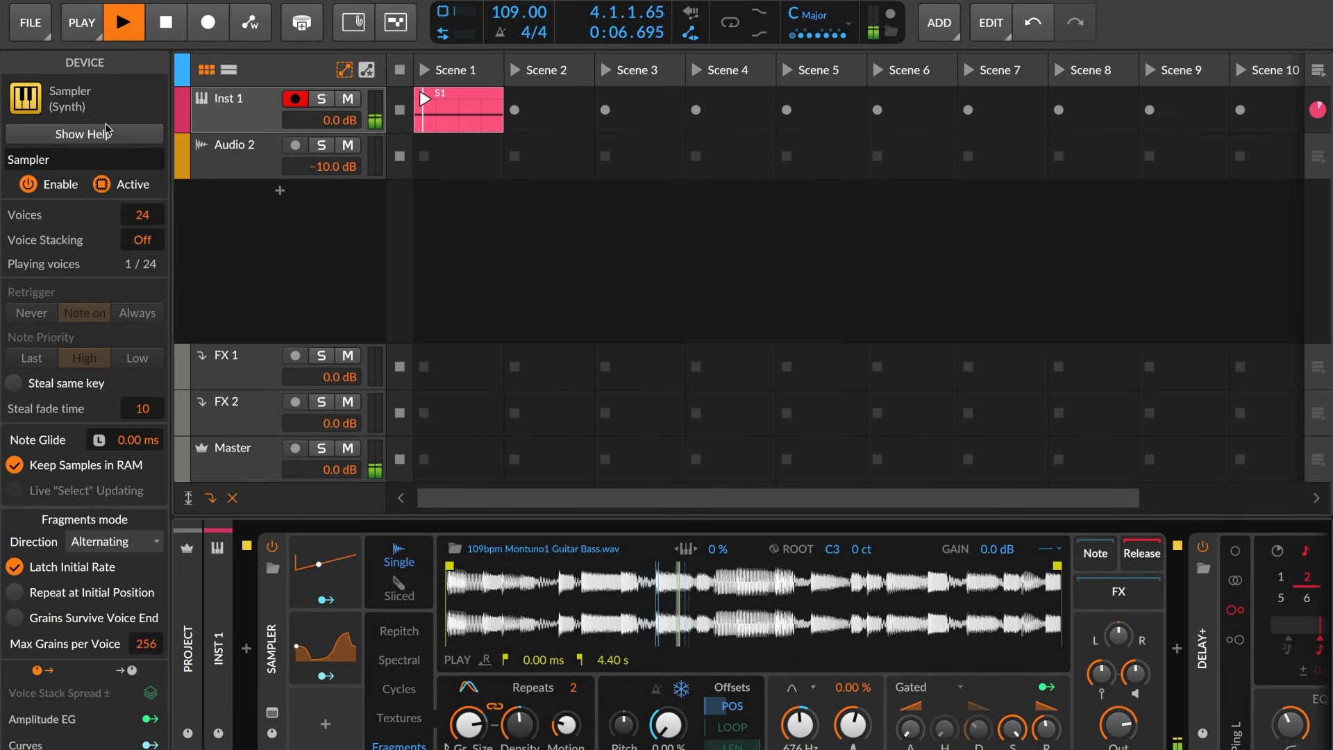
# Open the Sampler's interactive help and examine the Fragments controls and the inspector parameter descriptions.
pyautogui.click(106, 132)
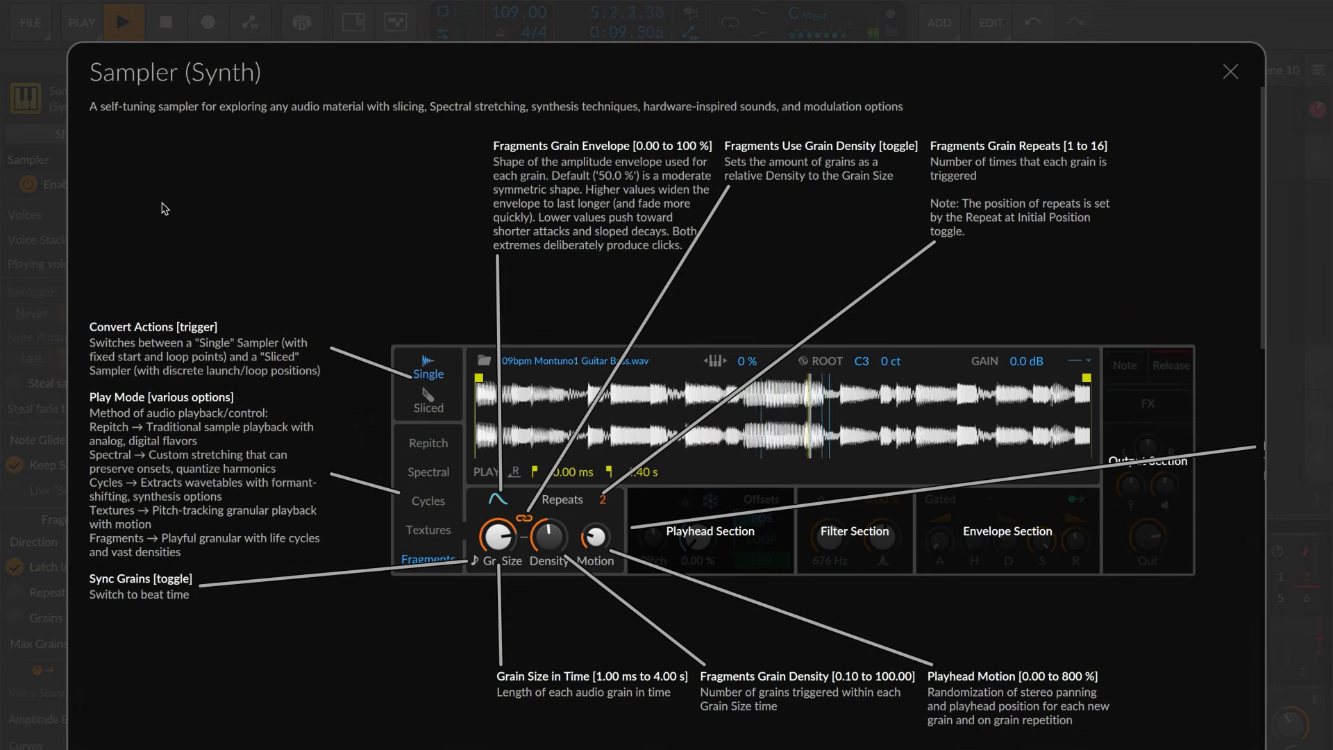
pyautogui.scroll(-10, 165, 209)
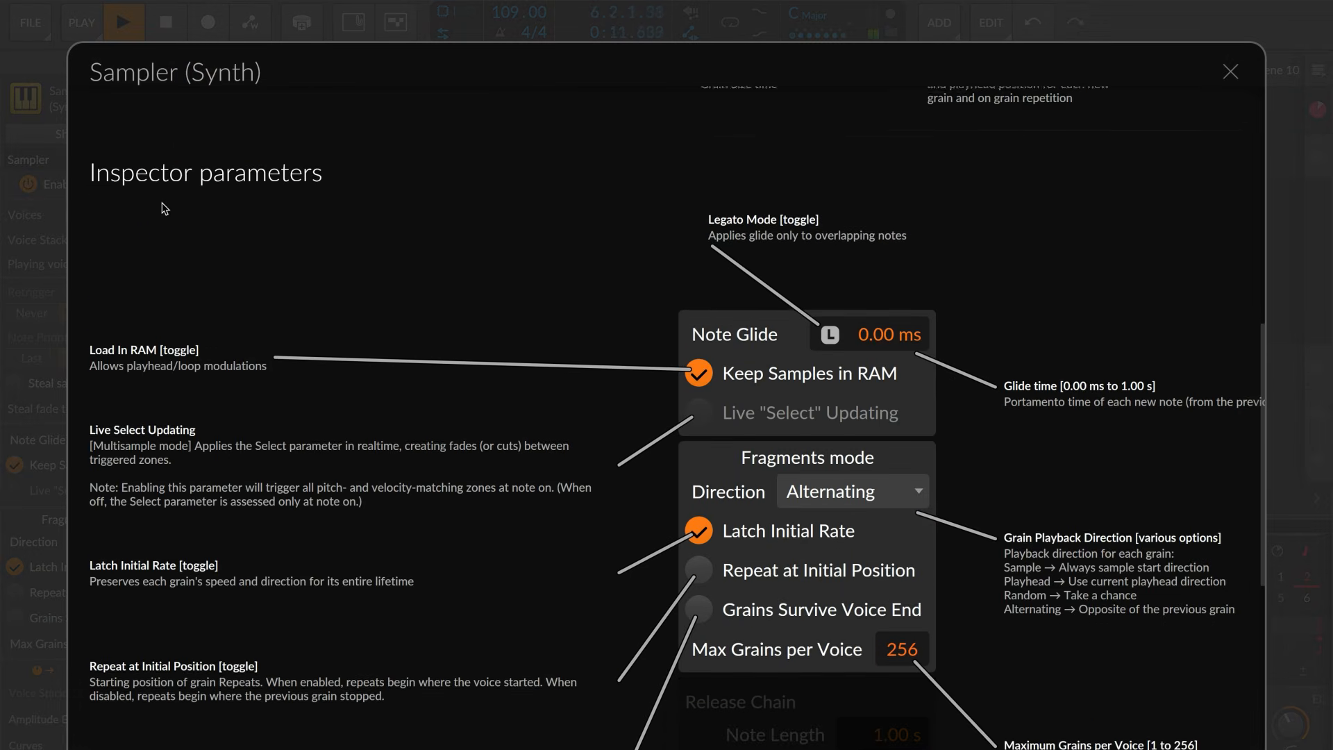
pyautogui.scroll(-1, 164, 208)
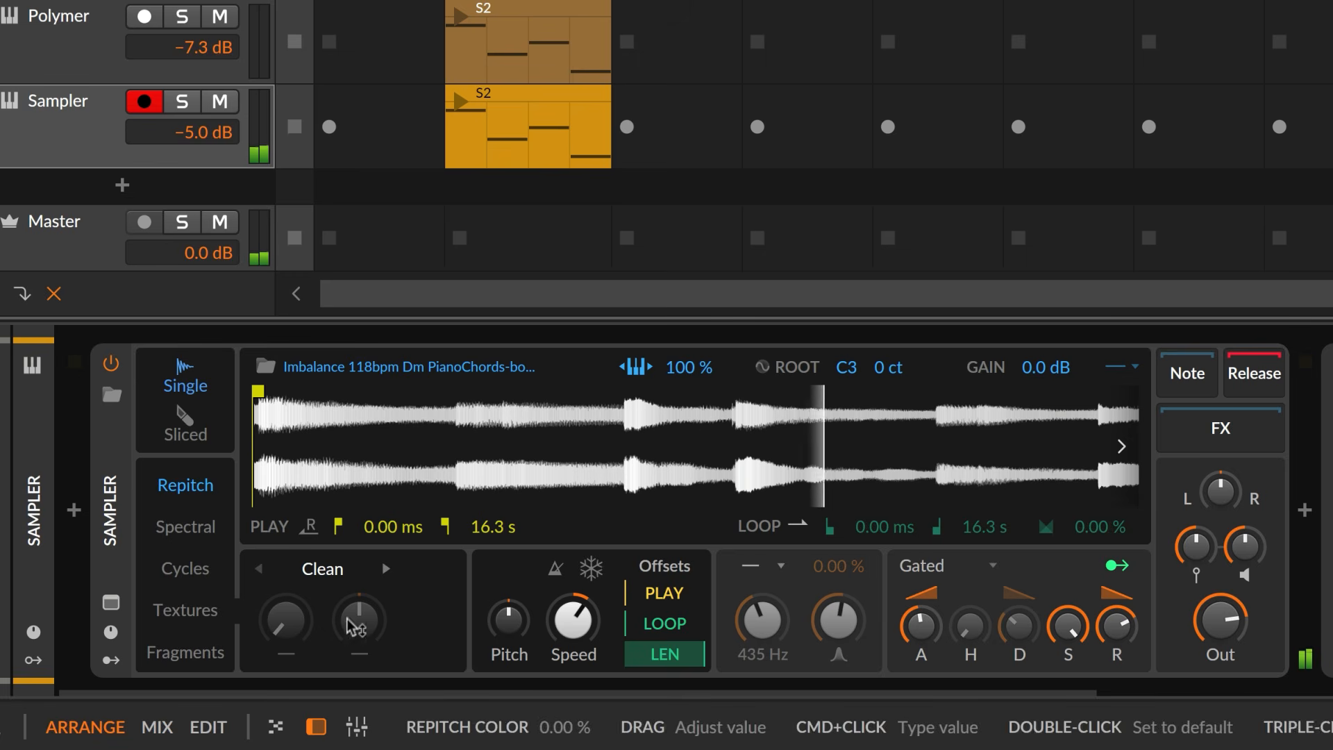
# Switch the piano chords sample to Fragments mode and play its S2 clip at 44.0 % speed.
pyautogui.click(216, 654)
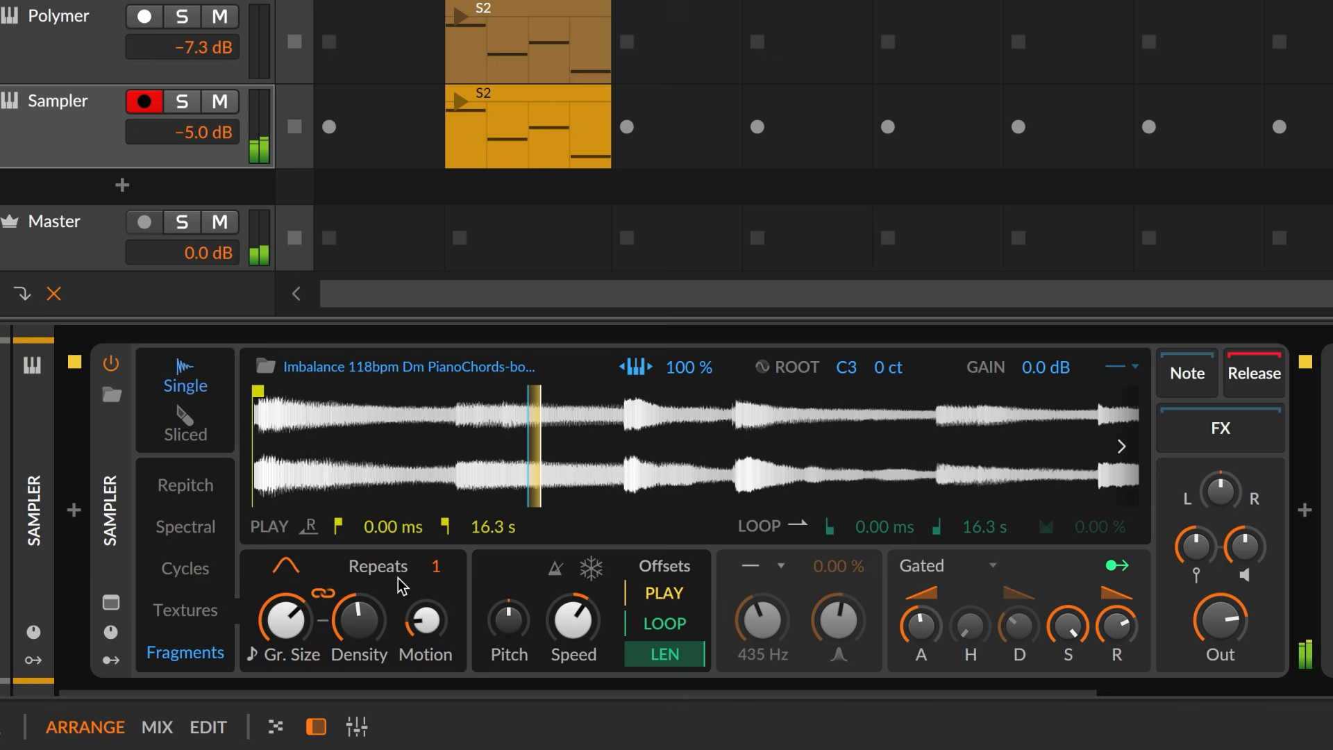
pyautogui.click(458, 103)
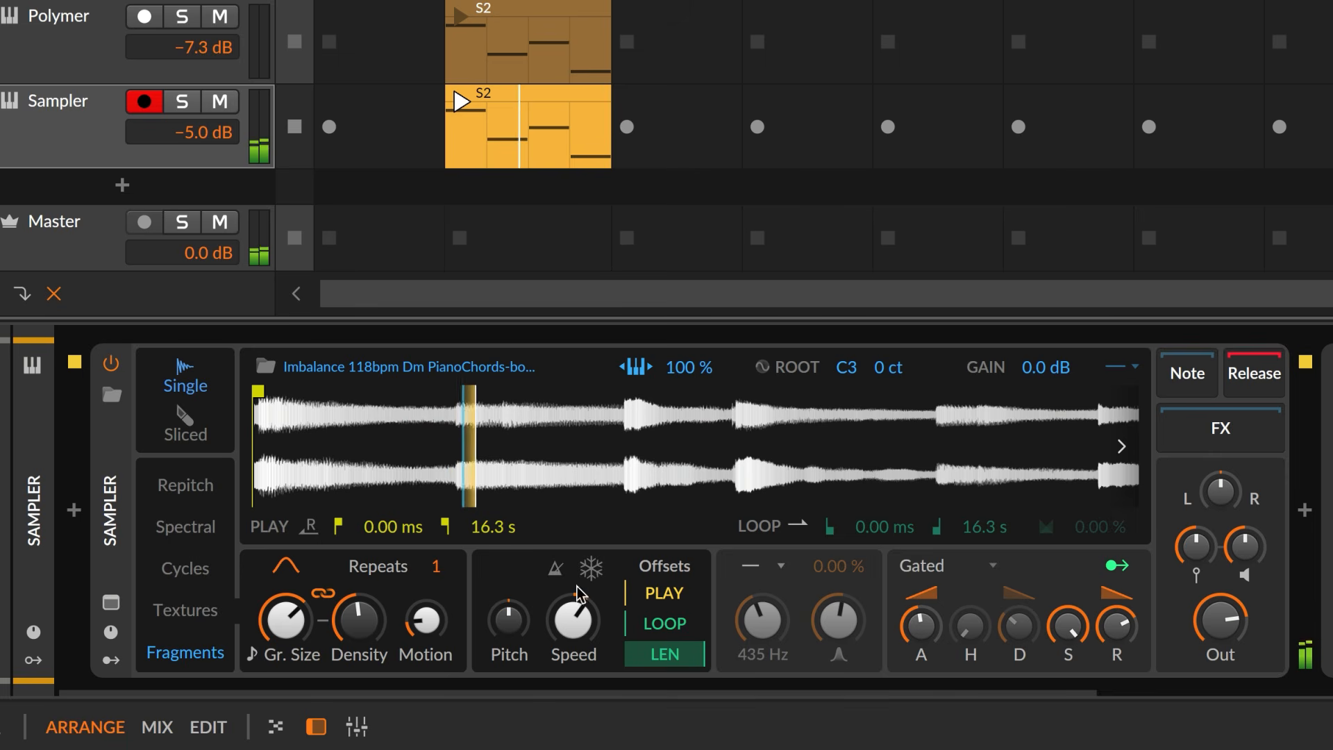
pyautogui.moveTo(577, 588); pyautogui.dragTo(588, 629)
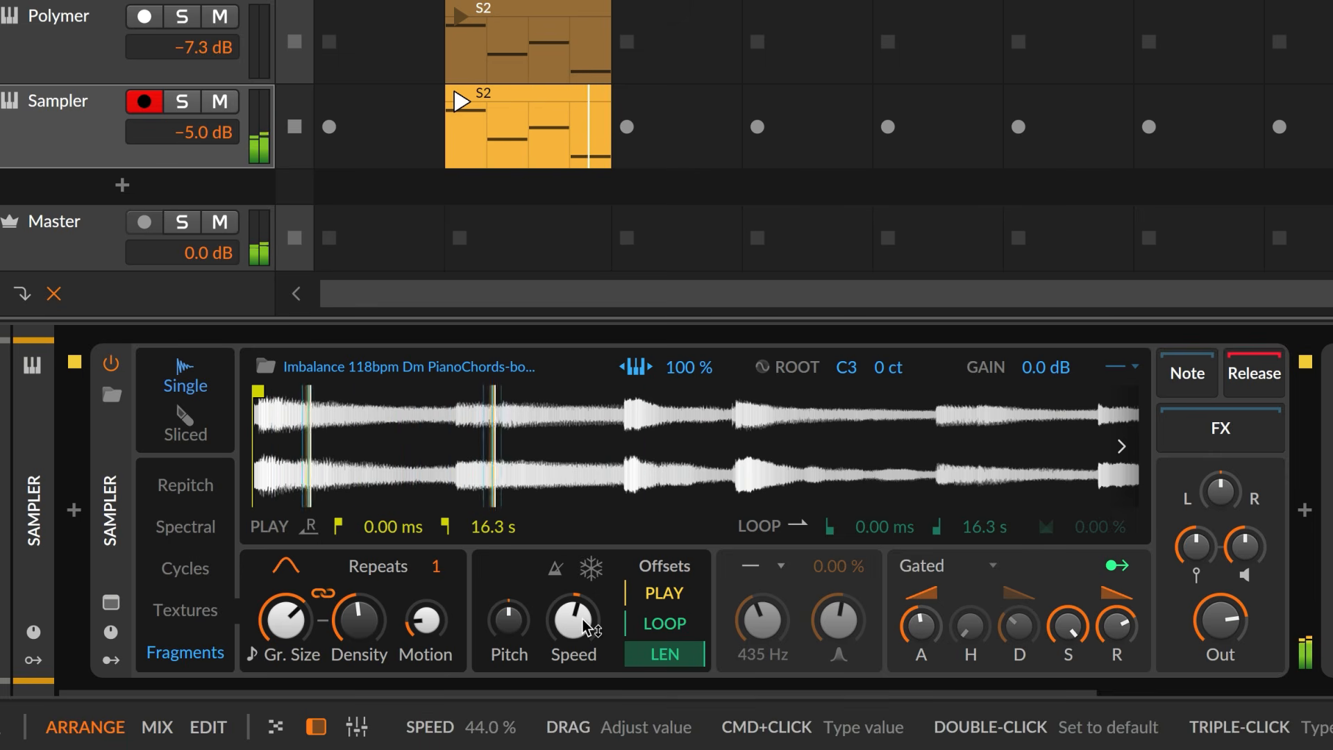
# Set the grain size to 563 ms, raise the grain density and use 5 repeats.
pyautogui.moveTo(286, 620); pyautogui.dragTo(285, 620)
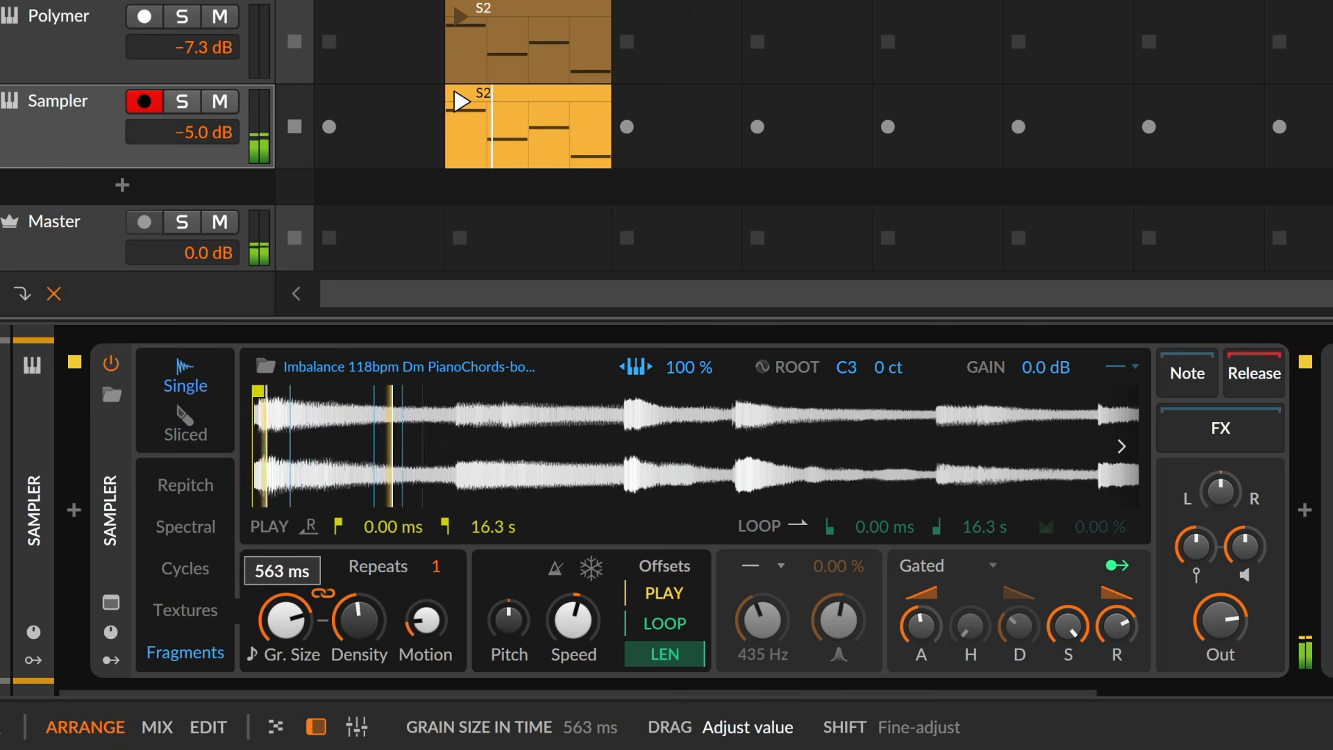
pyautogui.moveTo(285, 620); pyautogui.dragTo(359, 599)
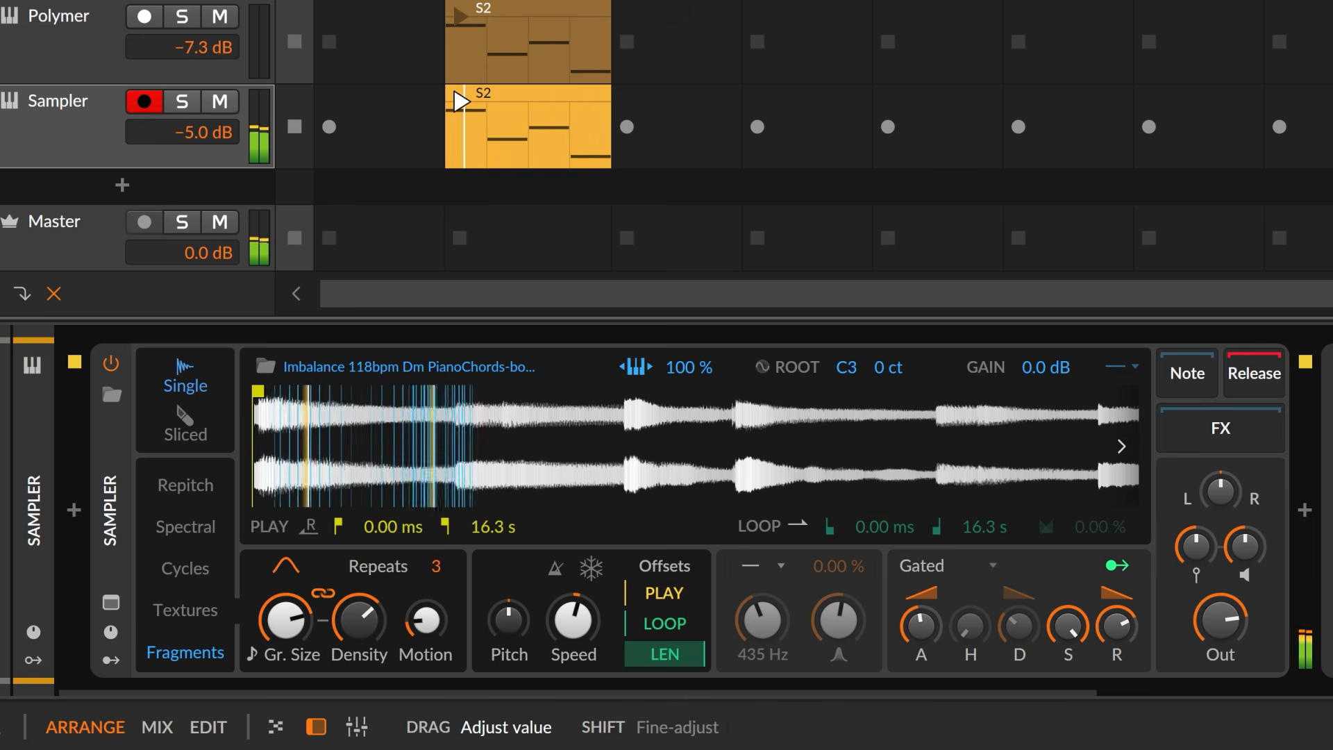
pyautogui.moveTo(436, 566); pyautogui.dragTo(436, 551)
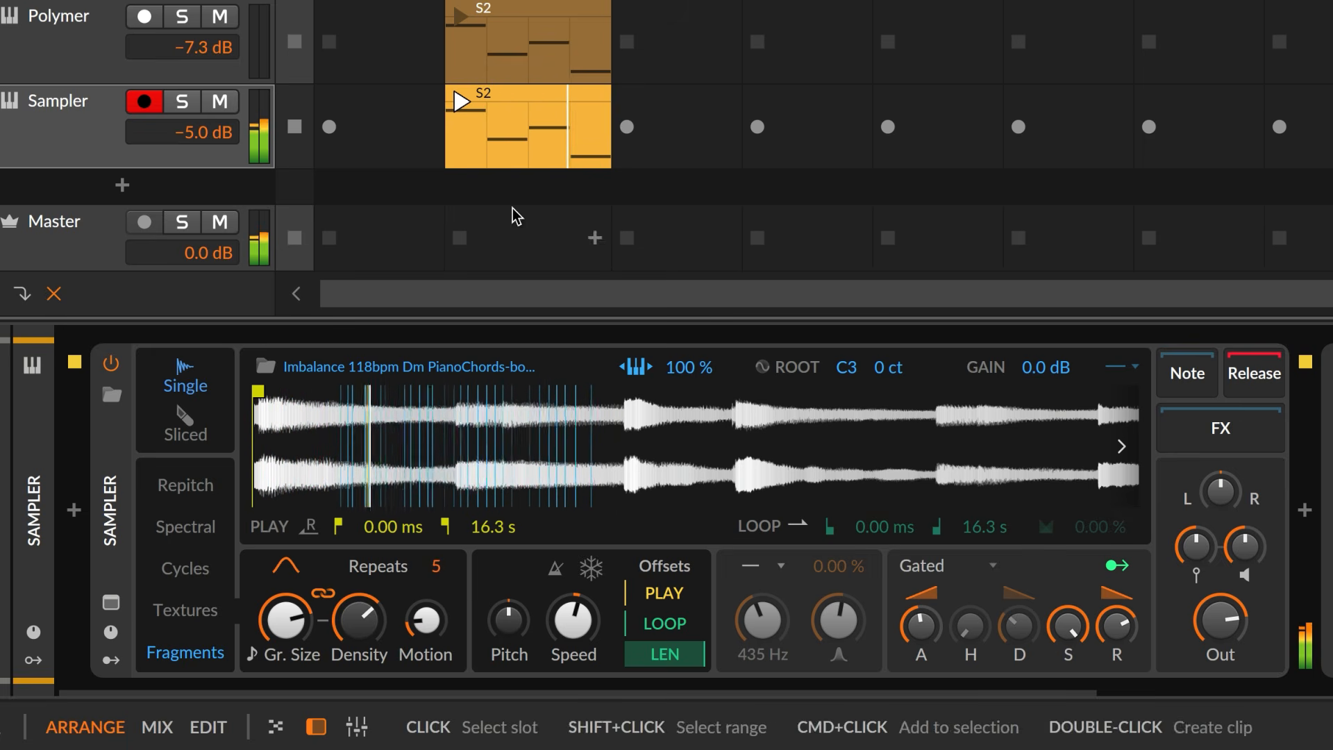
# Launch the Polymer track's S2 clip alongside, and detect the root key of the piano chords sample.
pyautogui.click(460, 22)
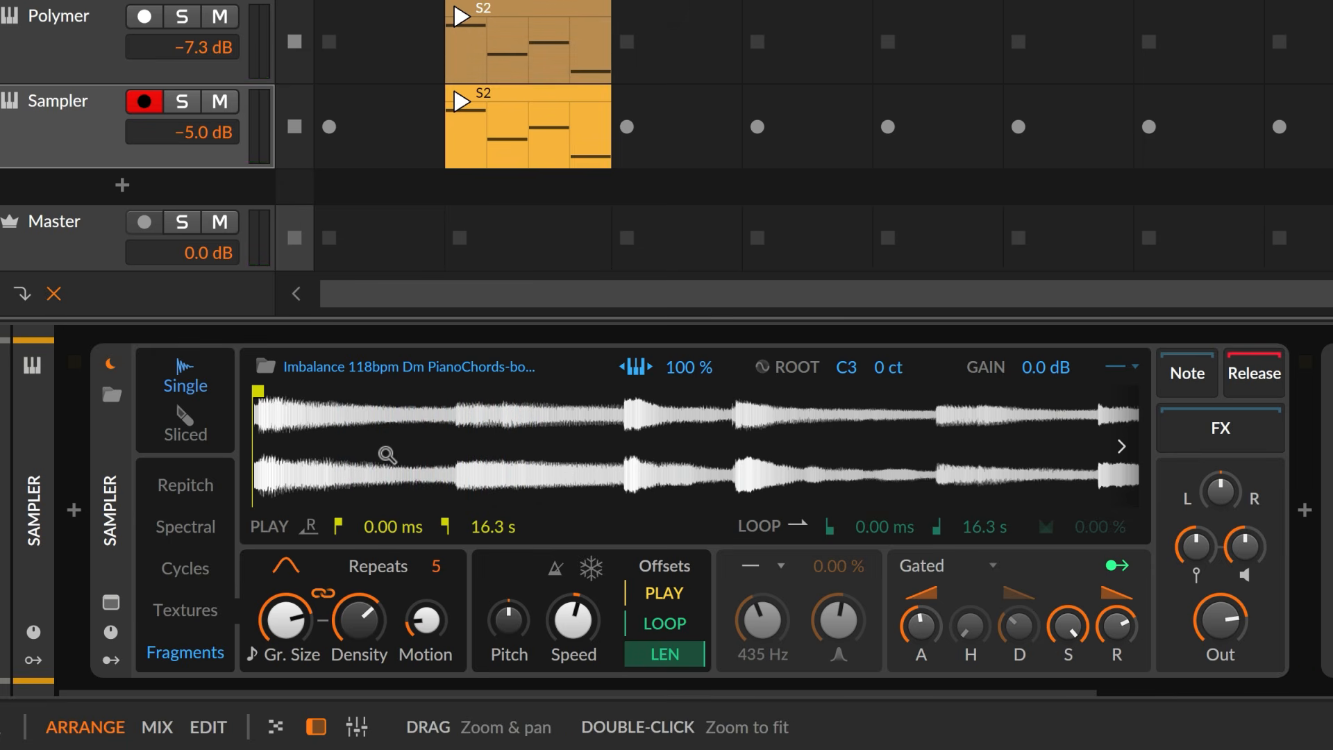
pyautogui.rightClick(284, 426)
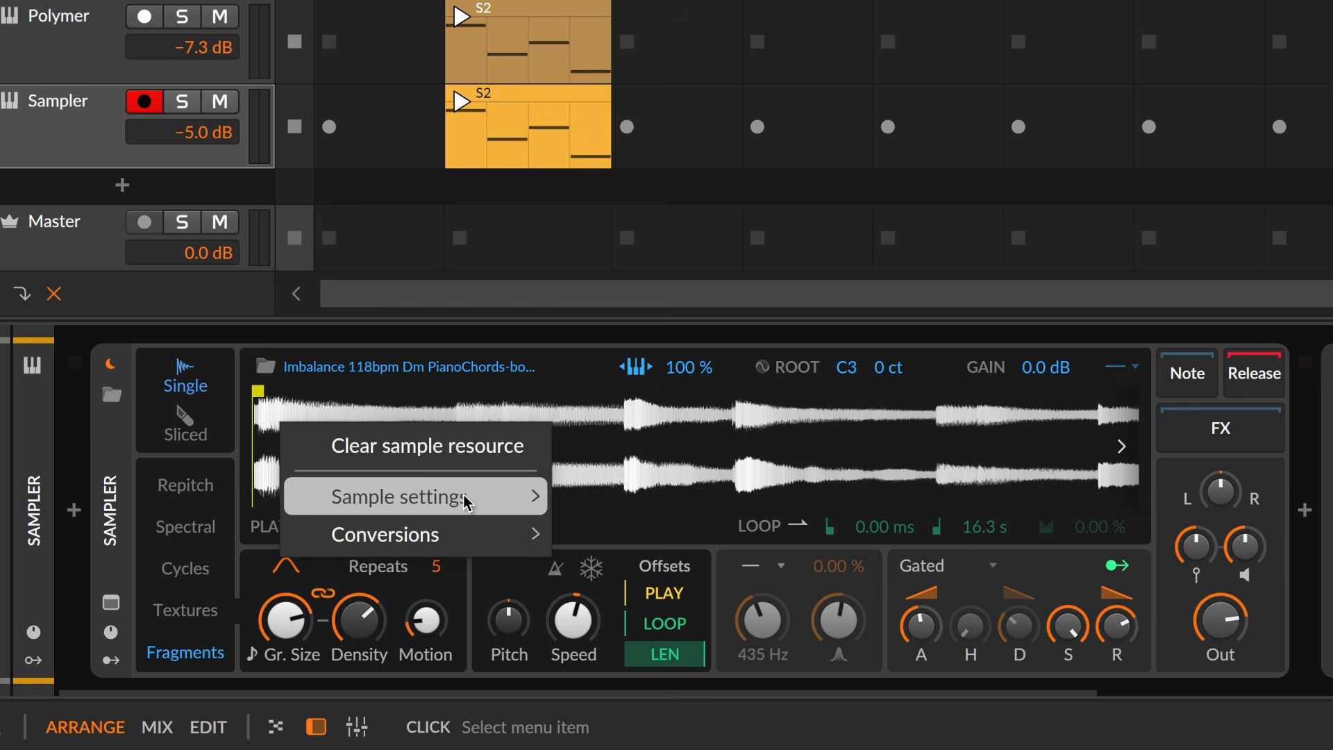
pyautogui.moveTo(465, 501)
pyautogui.click(686, 707)
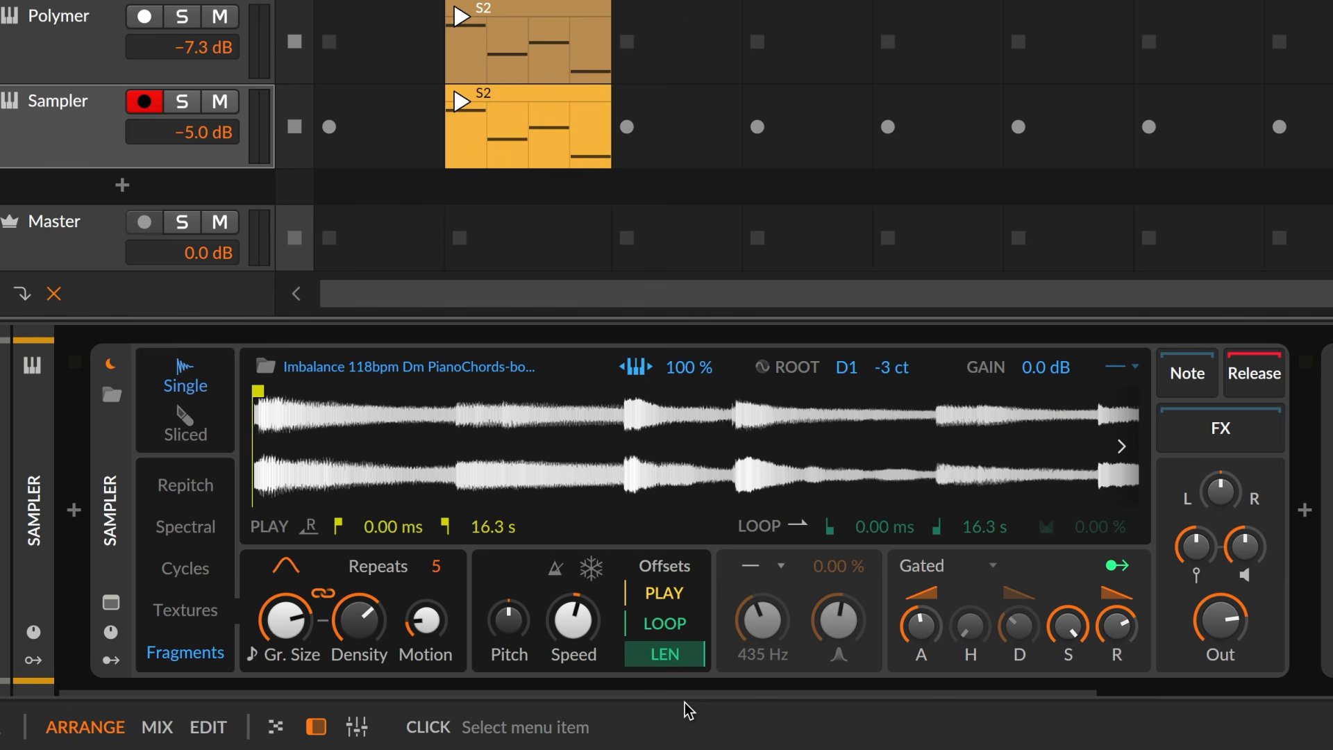
# Audition the detected tuning against the Polymer, and set the sample's root key to D3.
pyautogui.press('space')
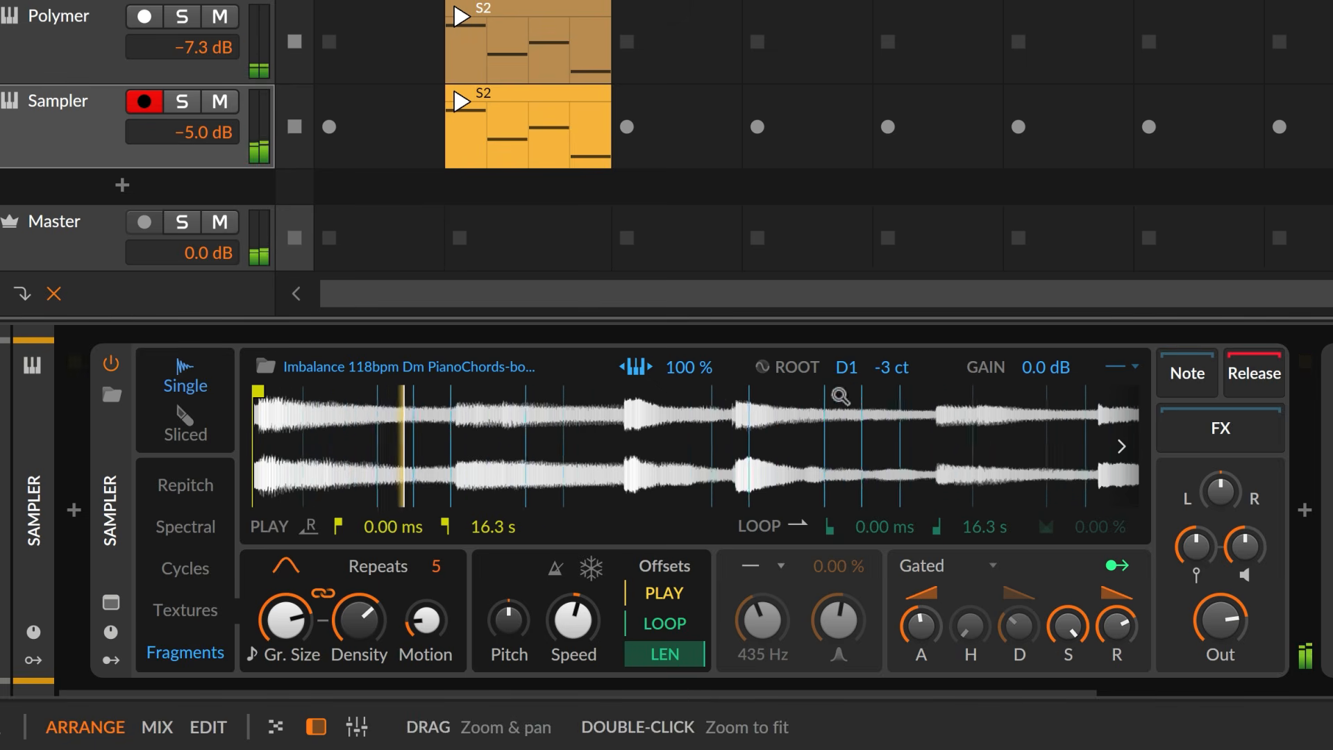
pyautogui.press('space')
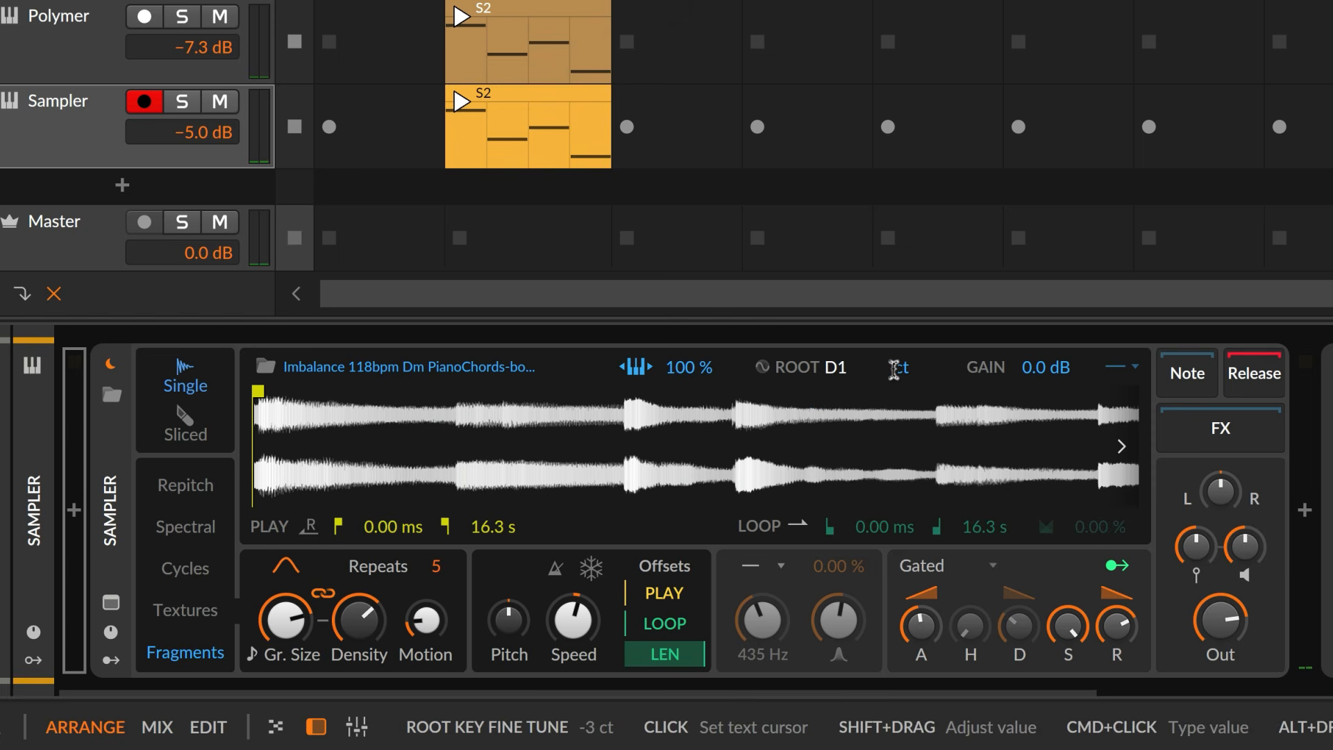
pyautogui.press('Return')
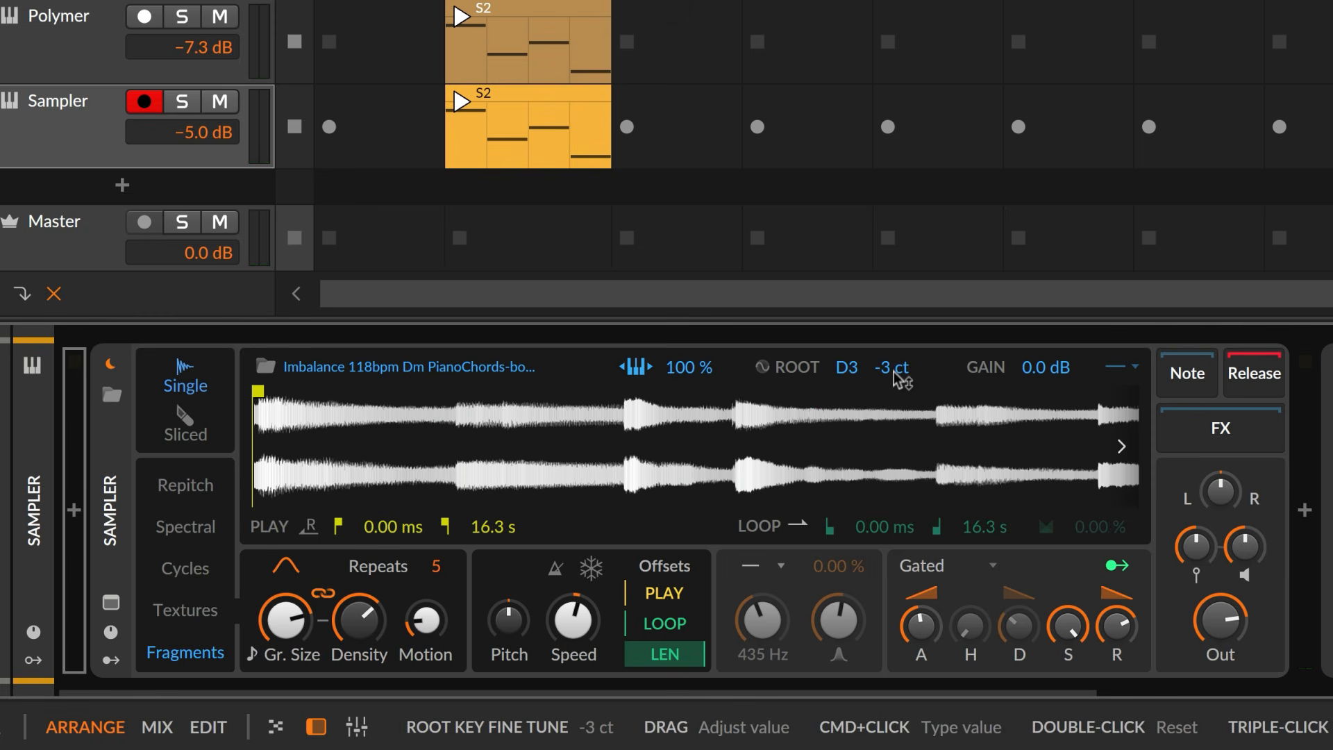
# Play both clips and enable the Flanger+ and Sculpt effects after the Sampler.
pyautogui.press('space')
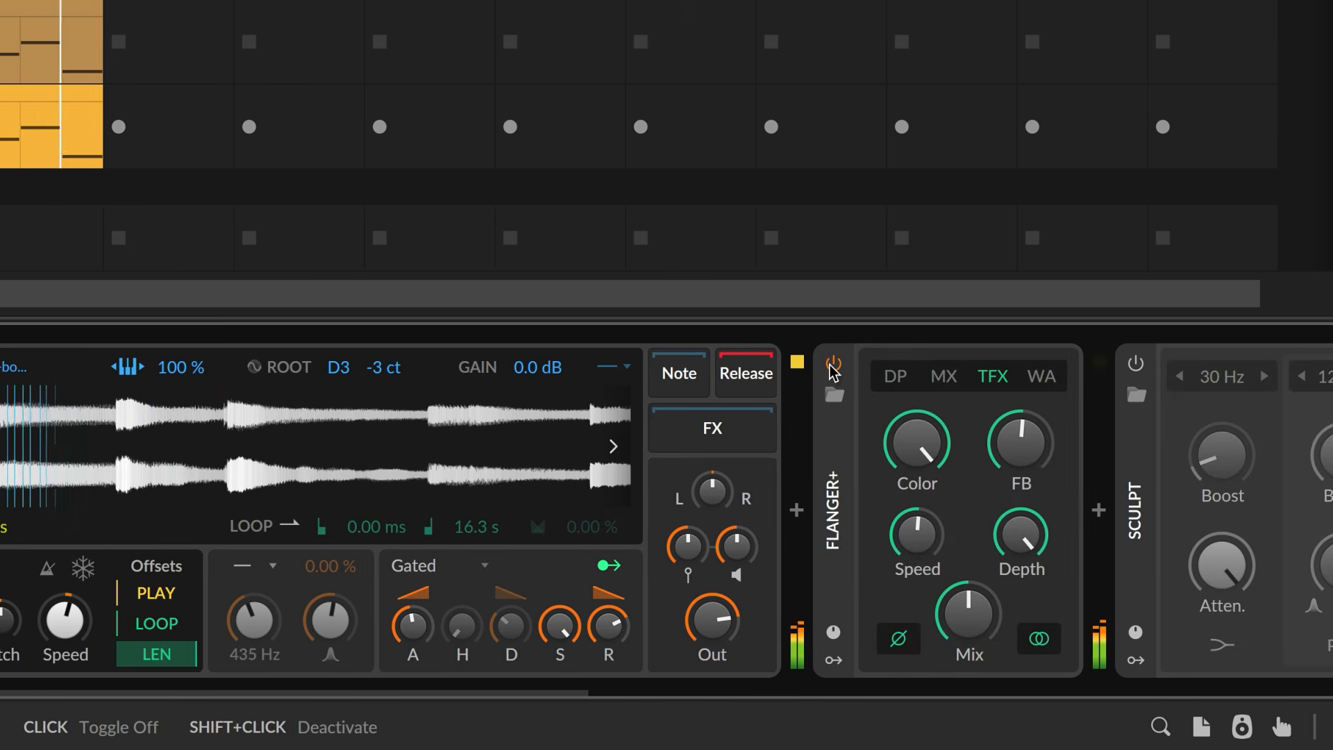
pyautogui.click(1135, 363)
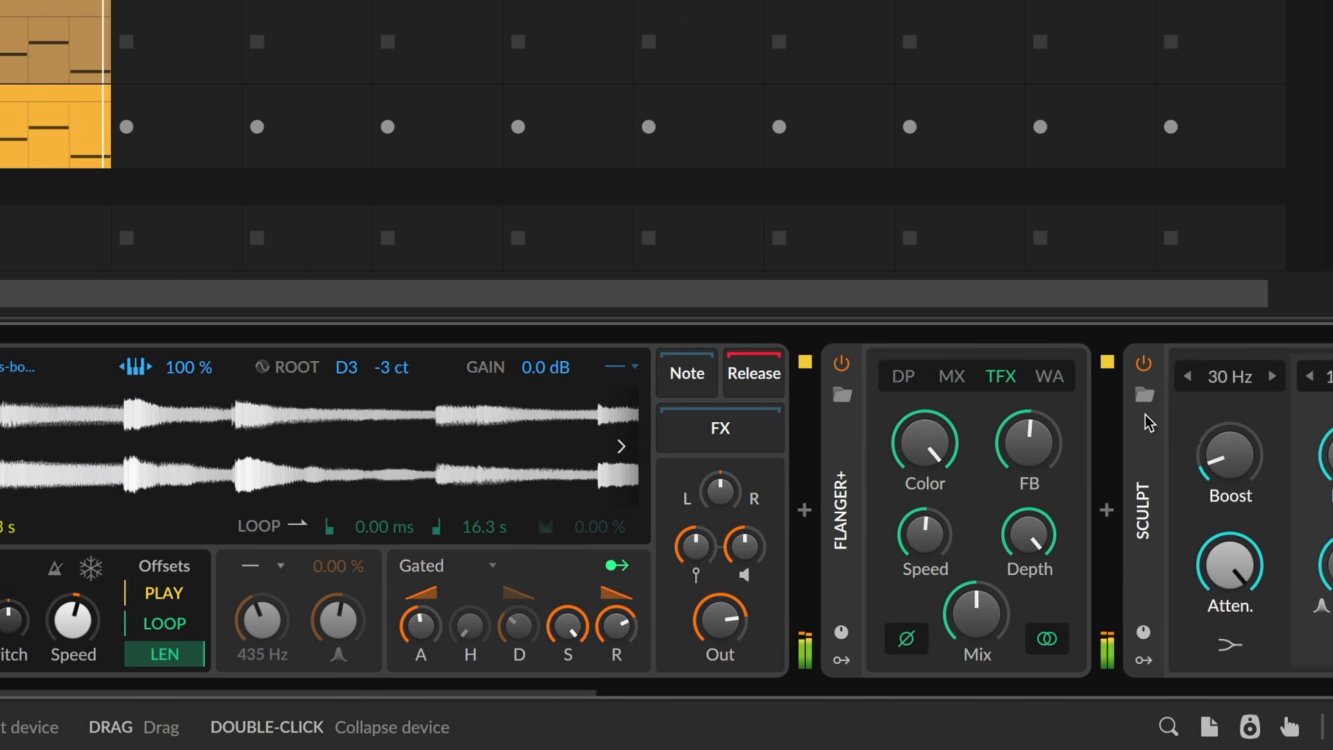